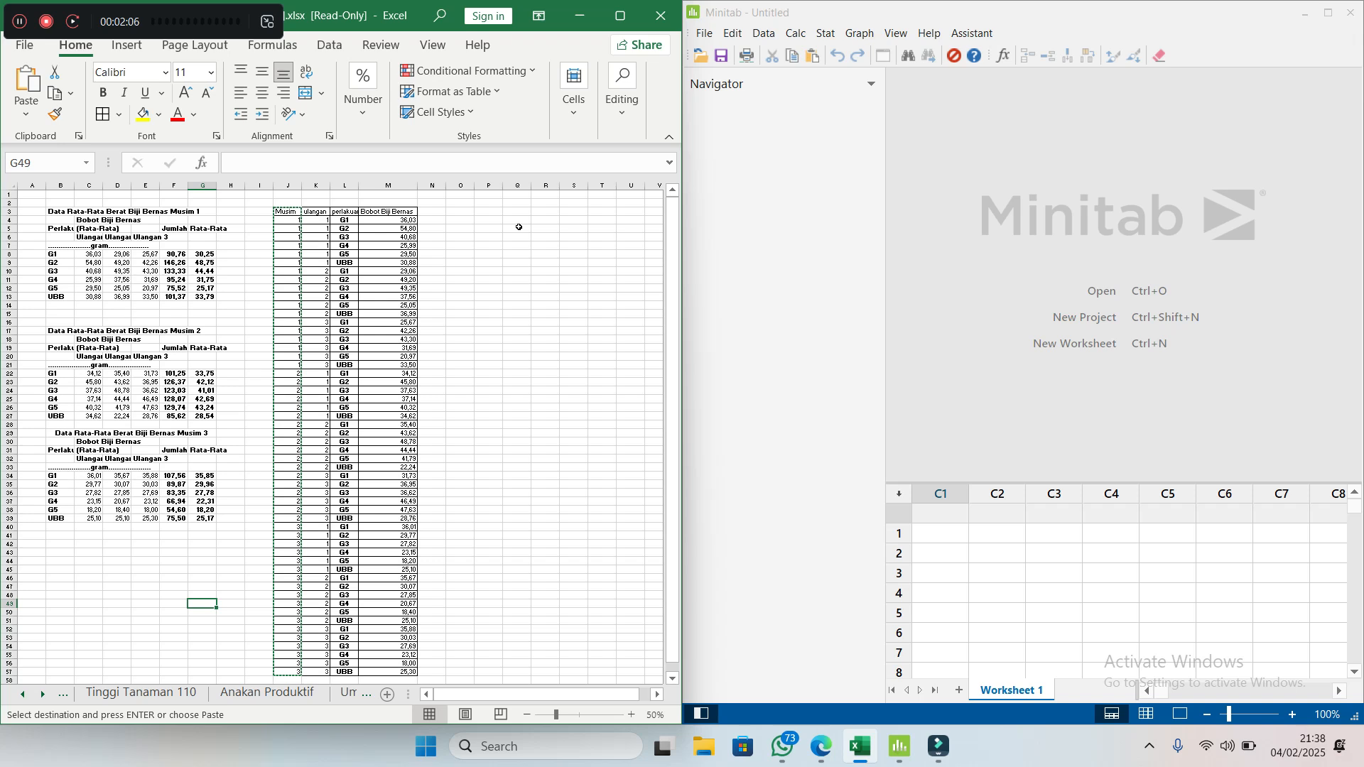
left_click(458, 270)
left_click(516, 349)
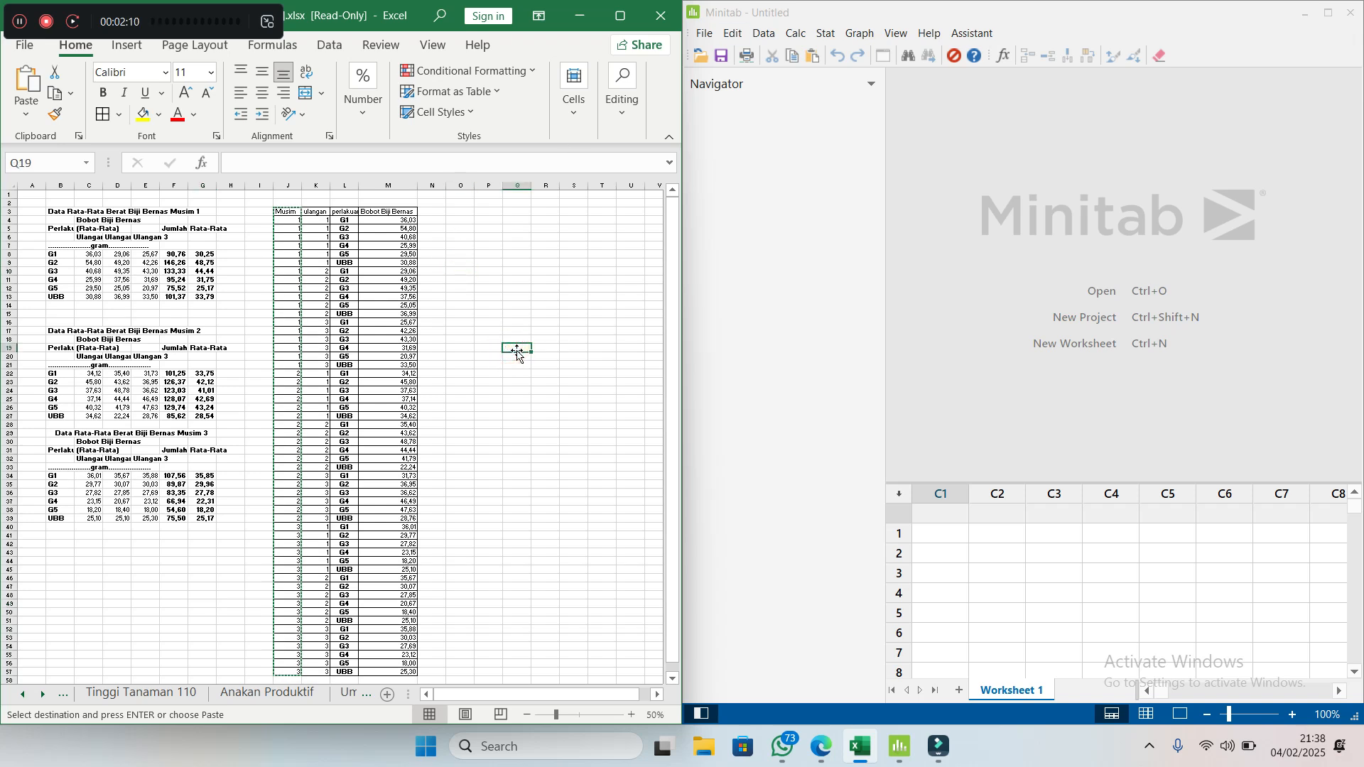
left_click(526, 305)
left_click(558, 271)
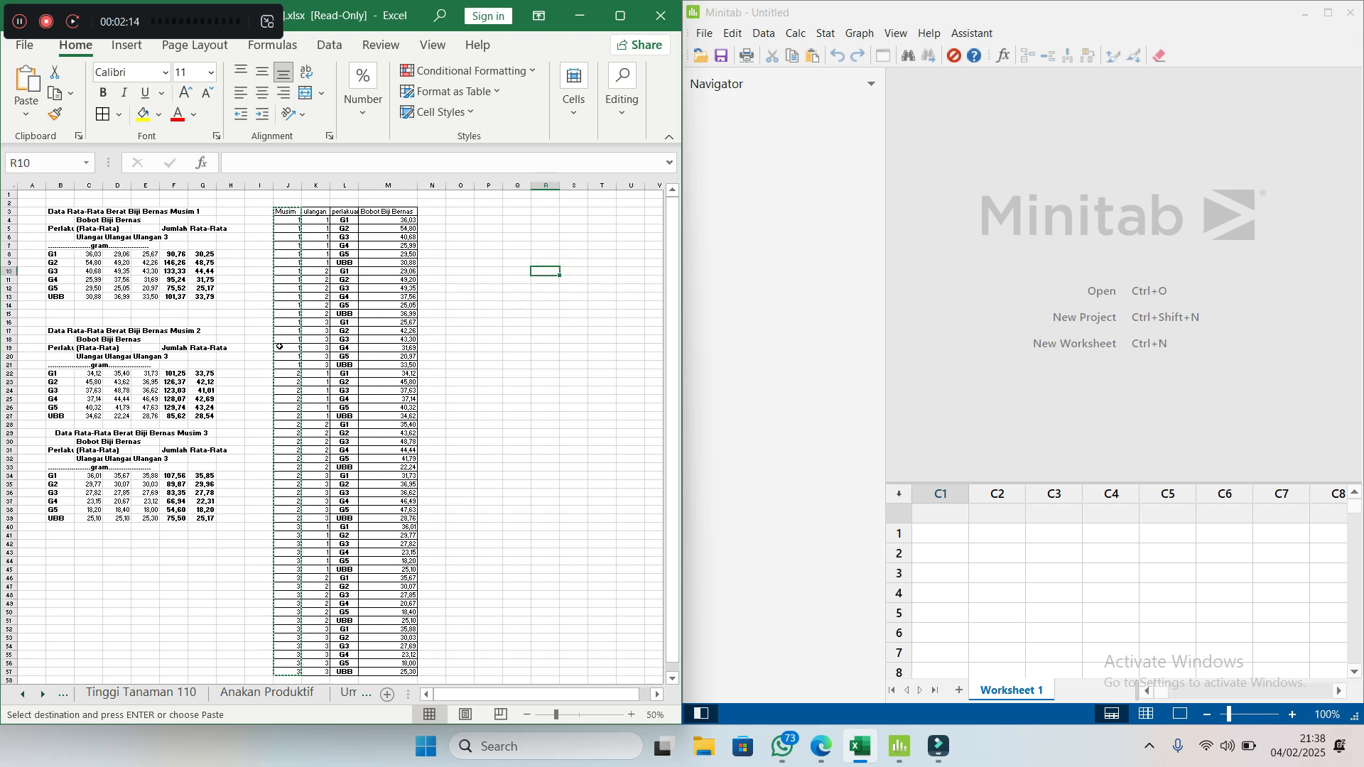
left_click_drag(174, 19, 611, 12)
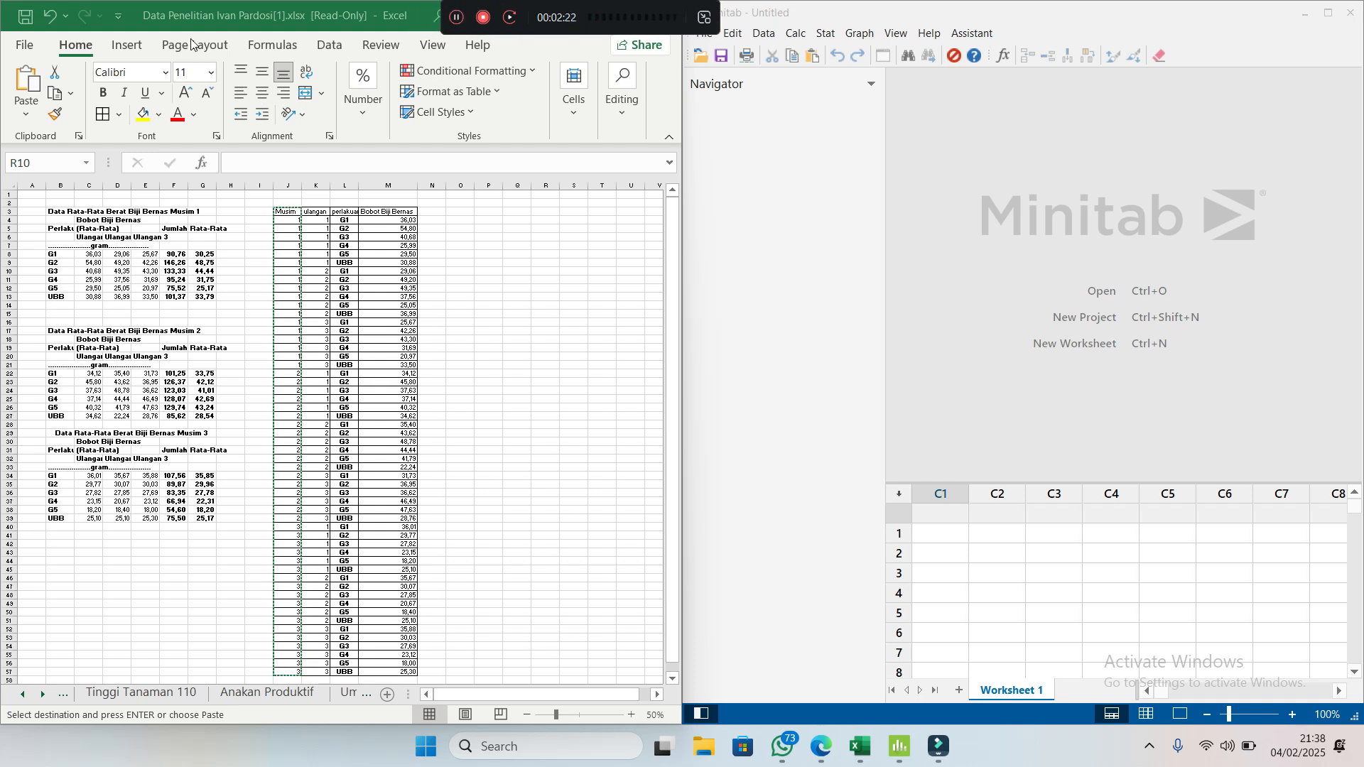
left_click(535, 384)
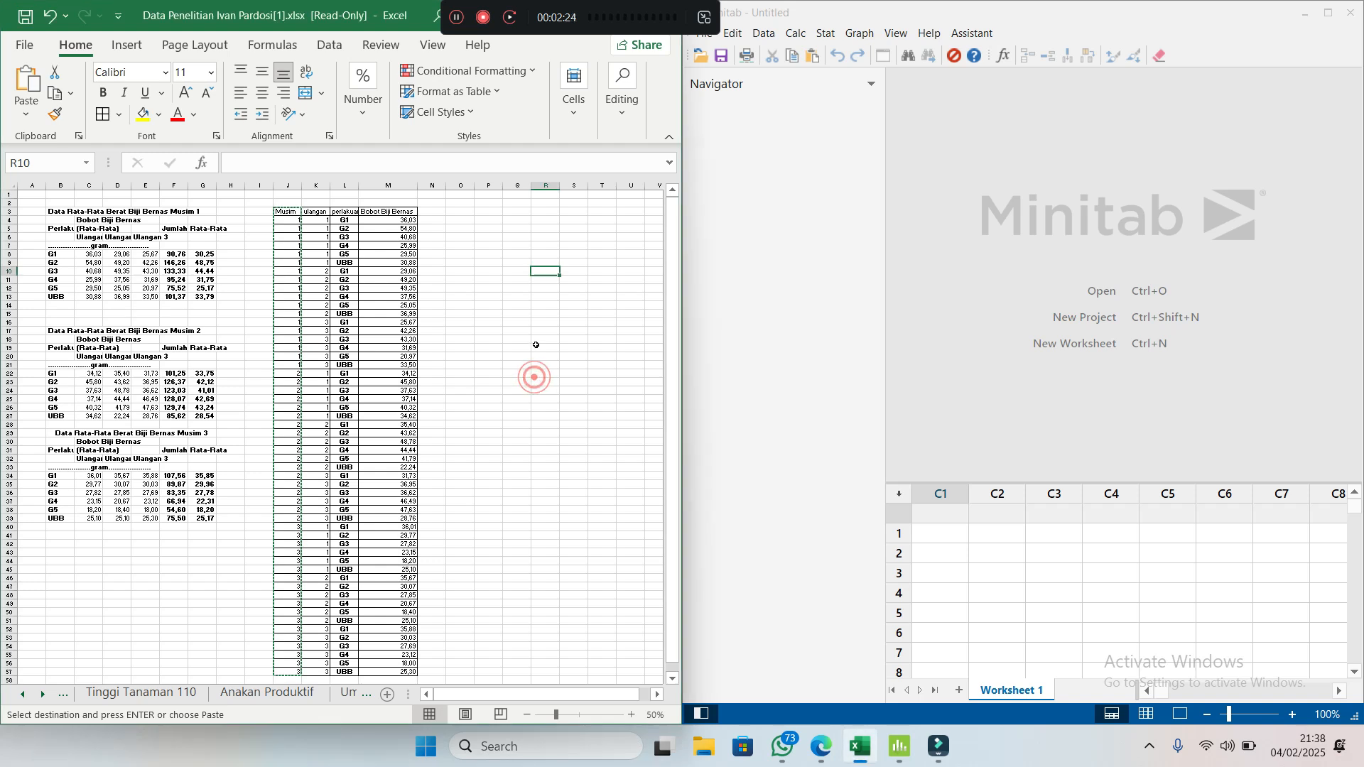
left_click(535, 271)
left_click(487, 254)
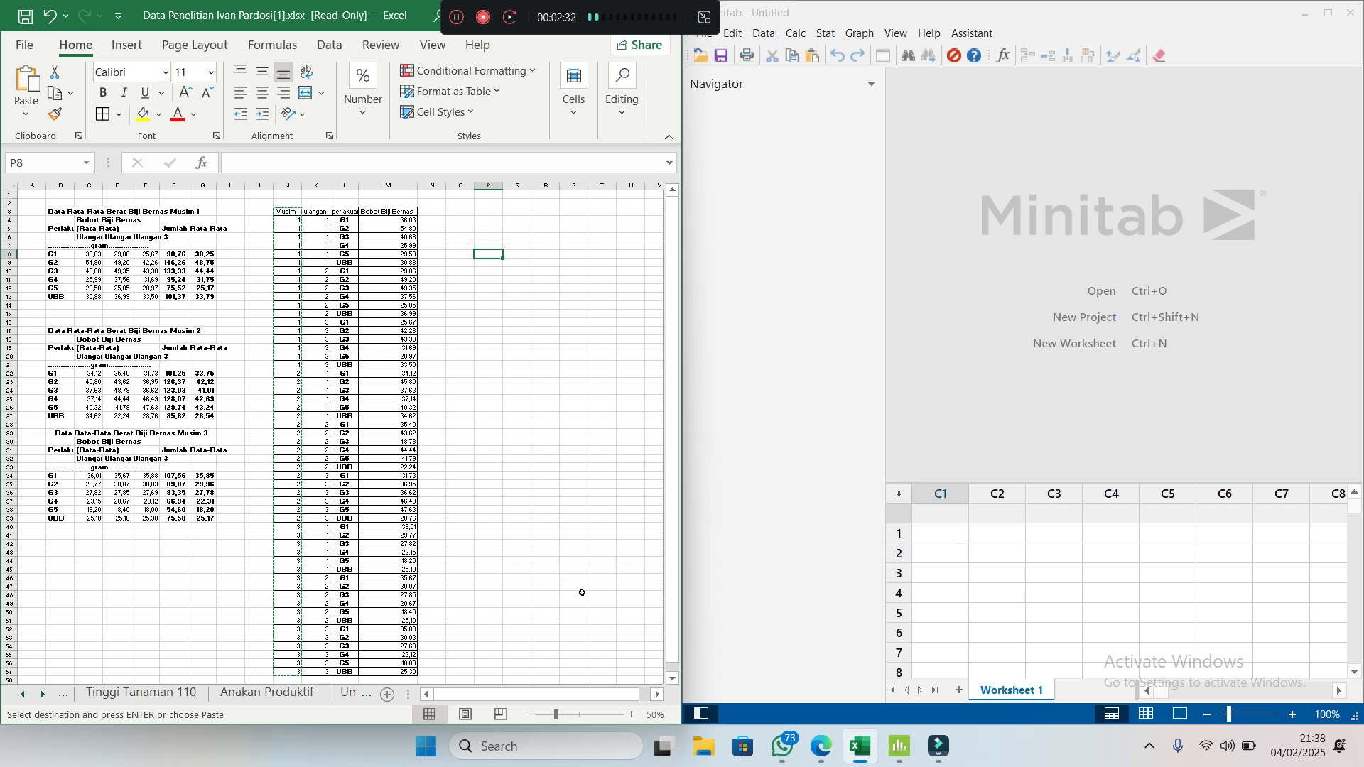
Step: Examine the Musim and Bobot Biji Bernas columns of the stacked data table in the Excel sheet
left_click(632, 715)
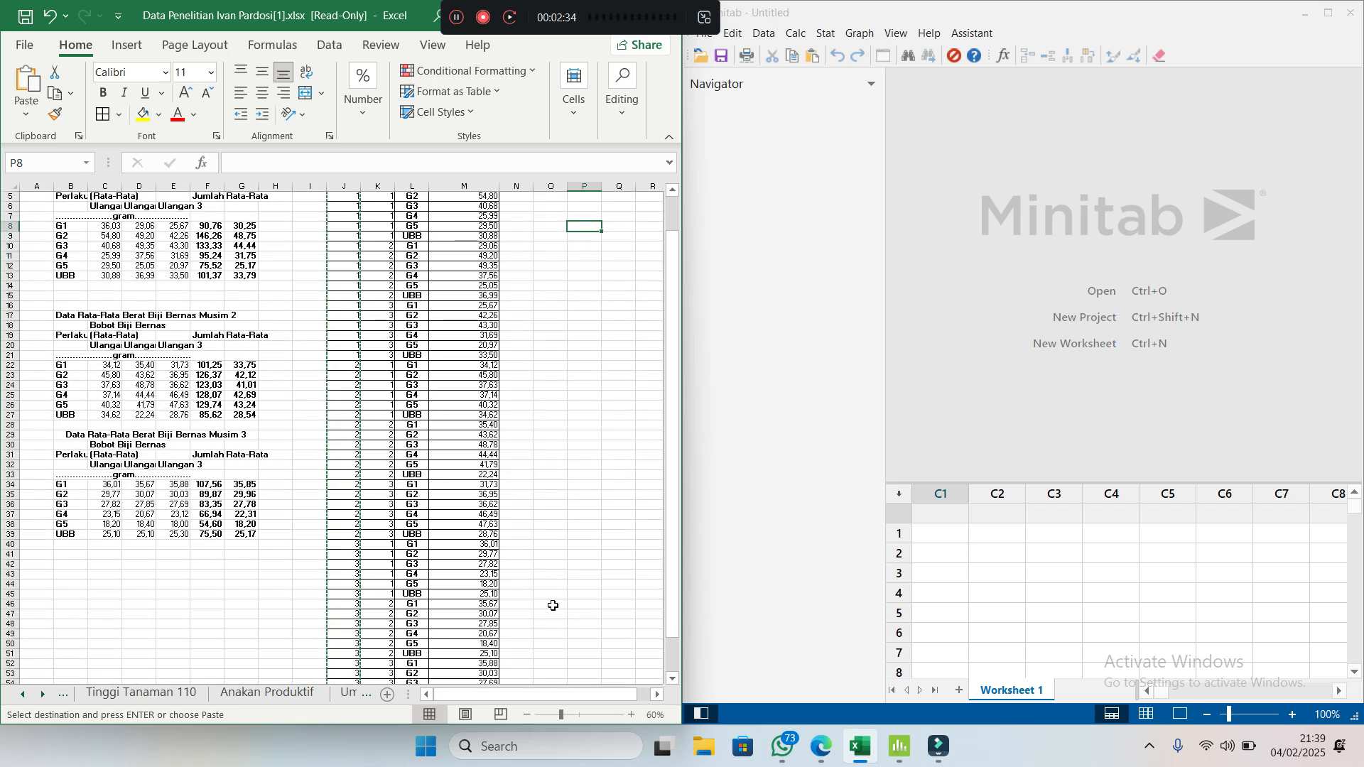
scroll(448, 433, "up", 2)
left_click(339, 215)
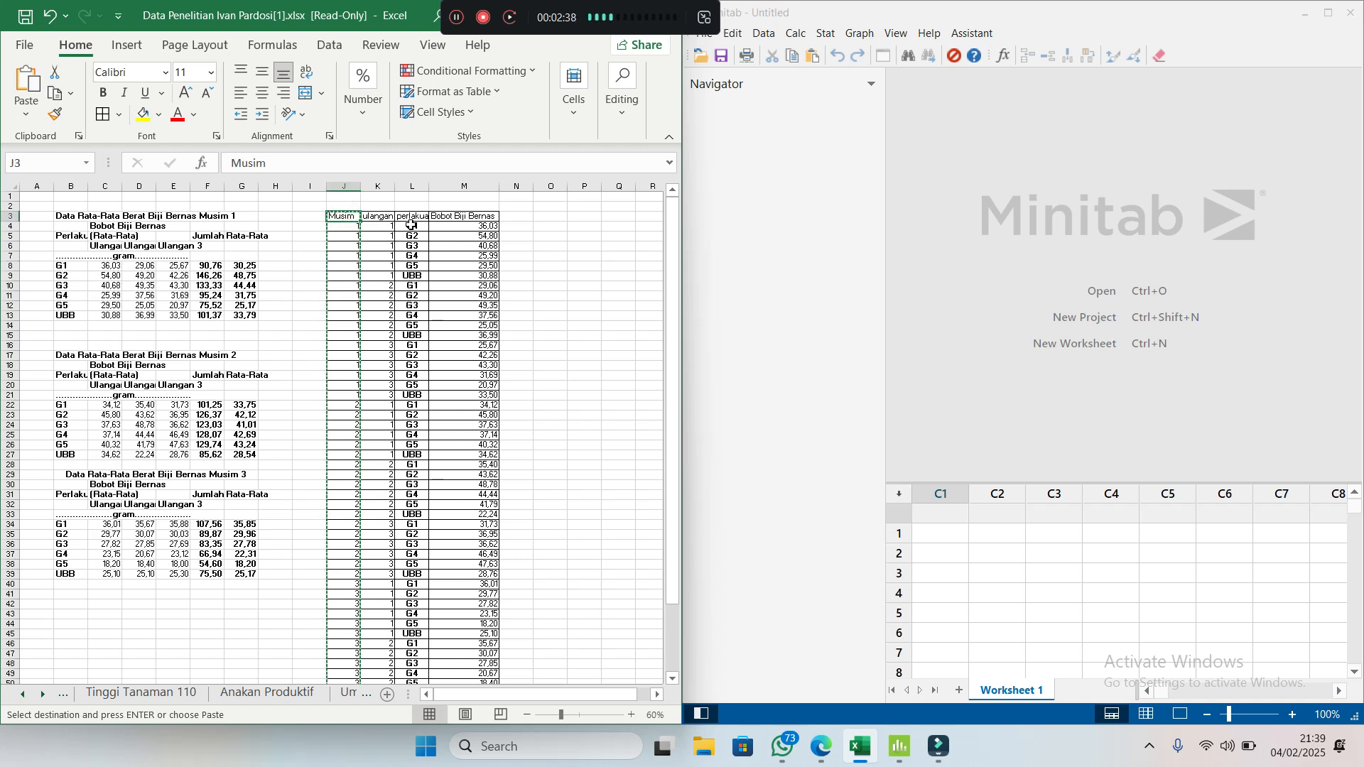
left_click(474, 219)
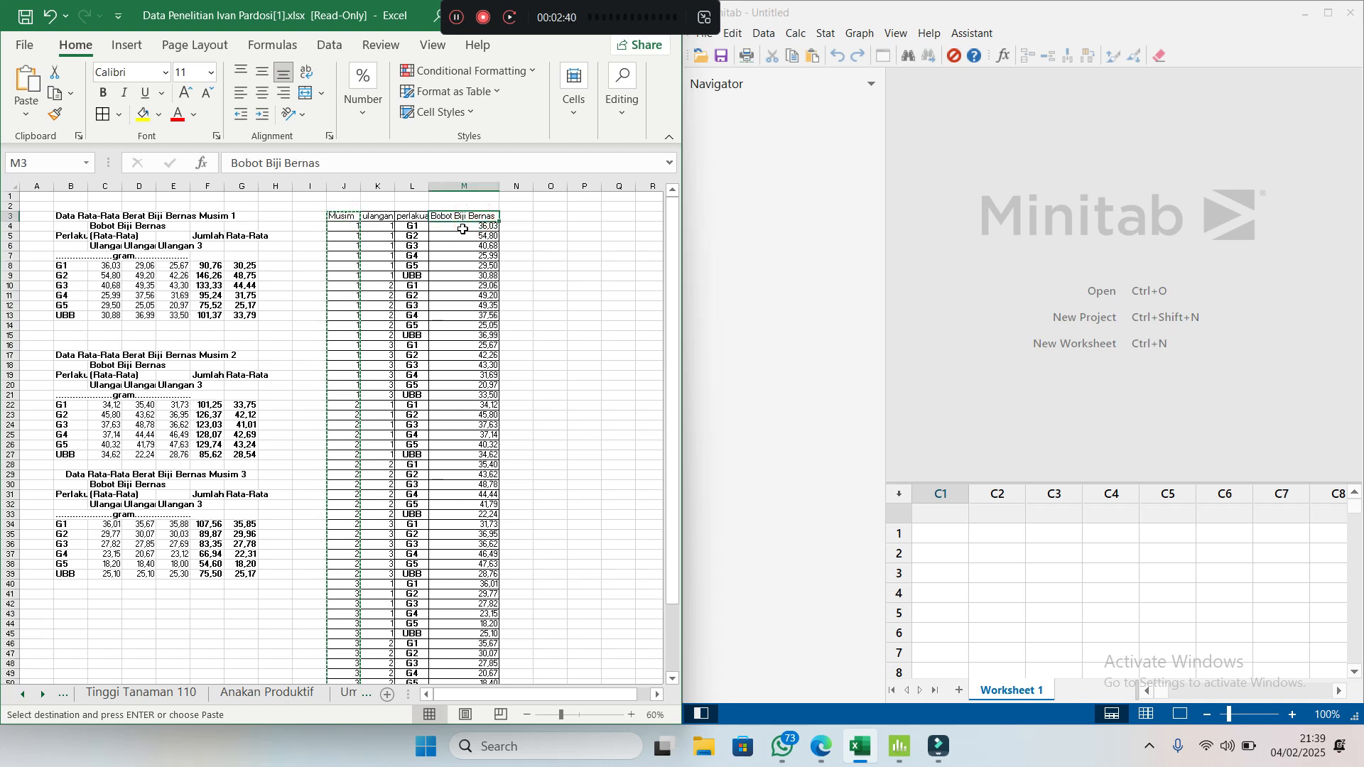
left_click(544, 228)
left_click(562, 344)
left_click(558, 295)
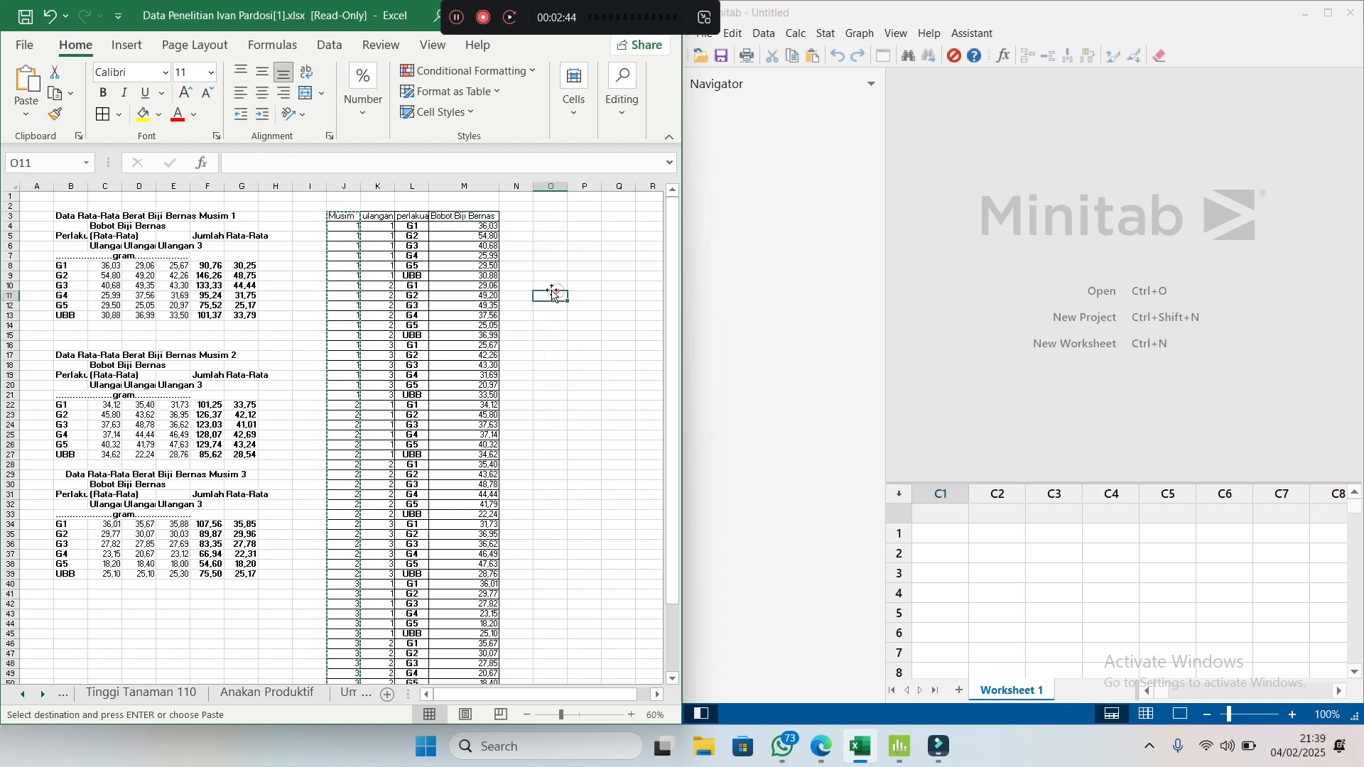
left_click(349, 220)
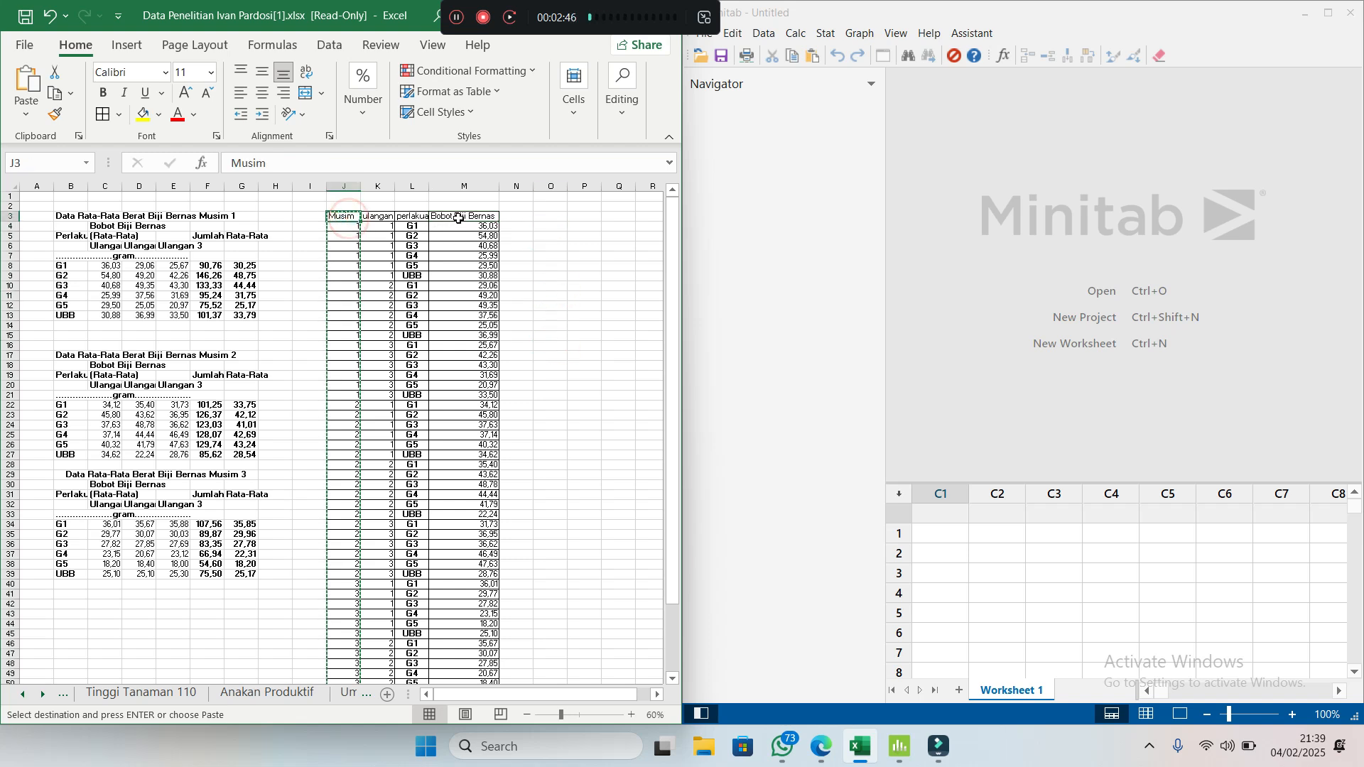
left_click(457, 217)
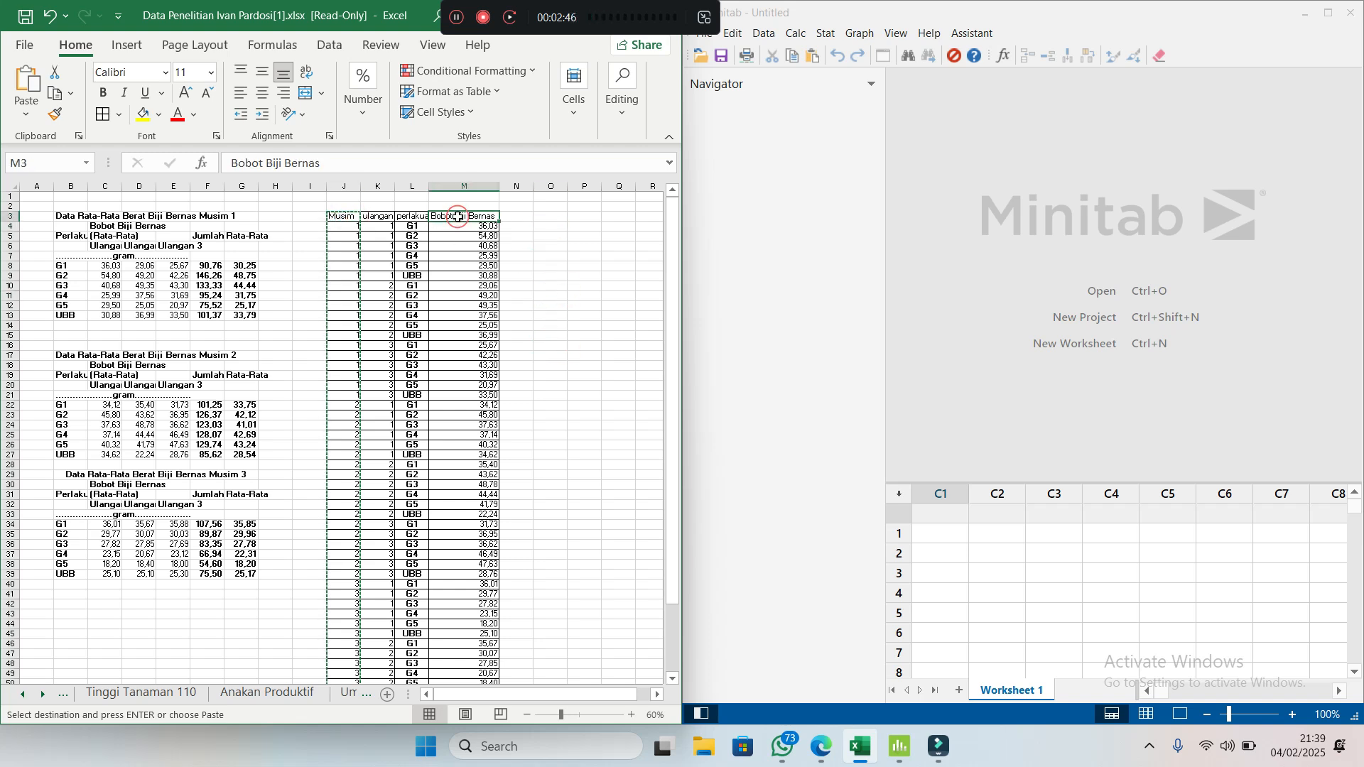
left_click(348, 221)
left_click(442, 217)
left_click(584, 236)
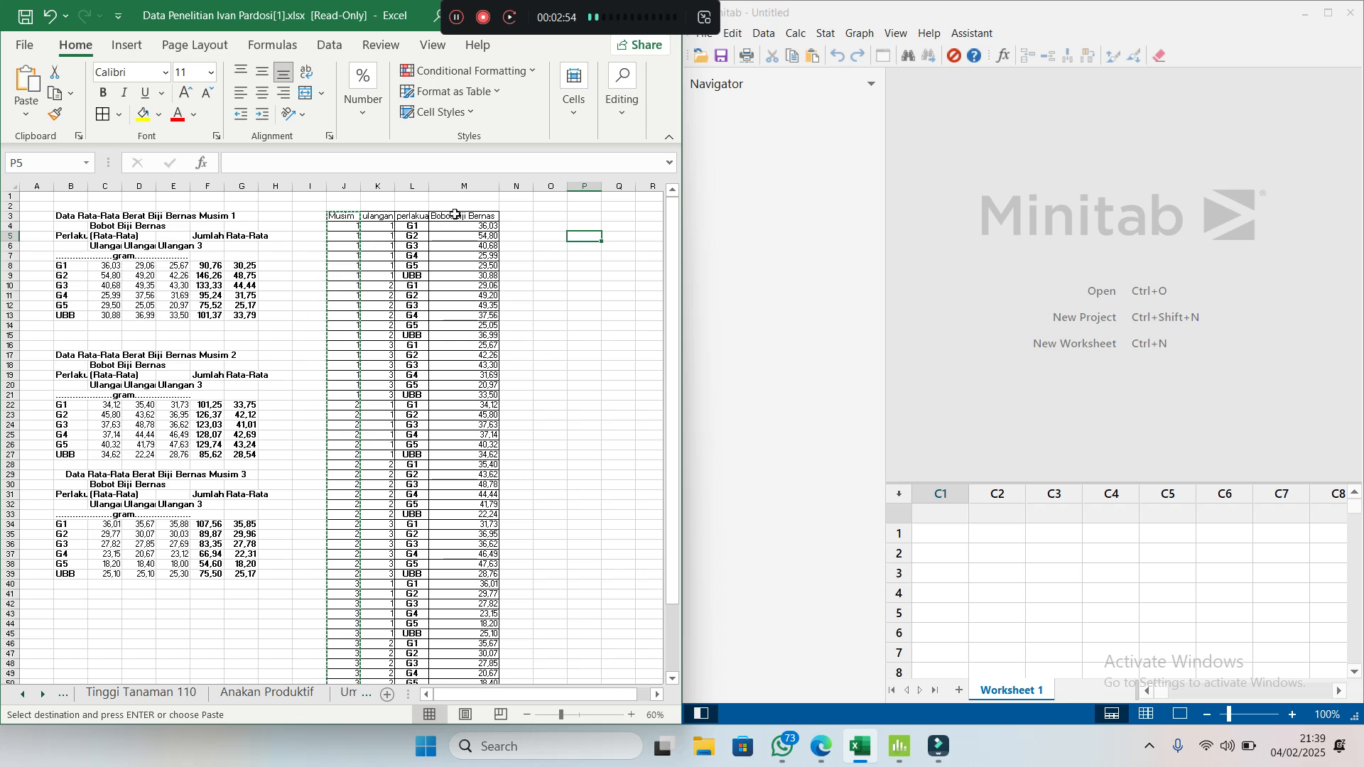
Step: Copy the Bobot Biji Bernas column with its header (M3:M57) from Excel into column C1 of the Minitab worksheet, starting at the name row
left_click_drag(455, 215, 461, 645)
left_click(551, 575)
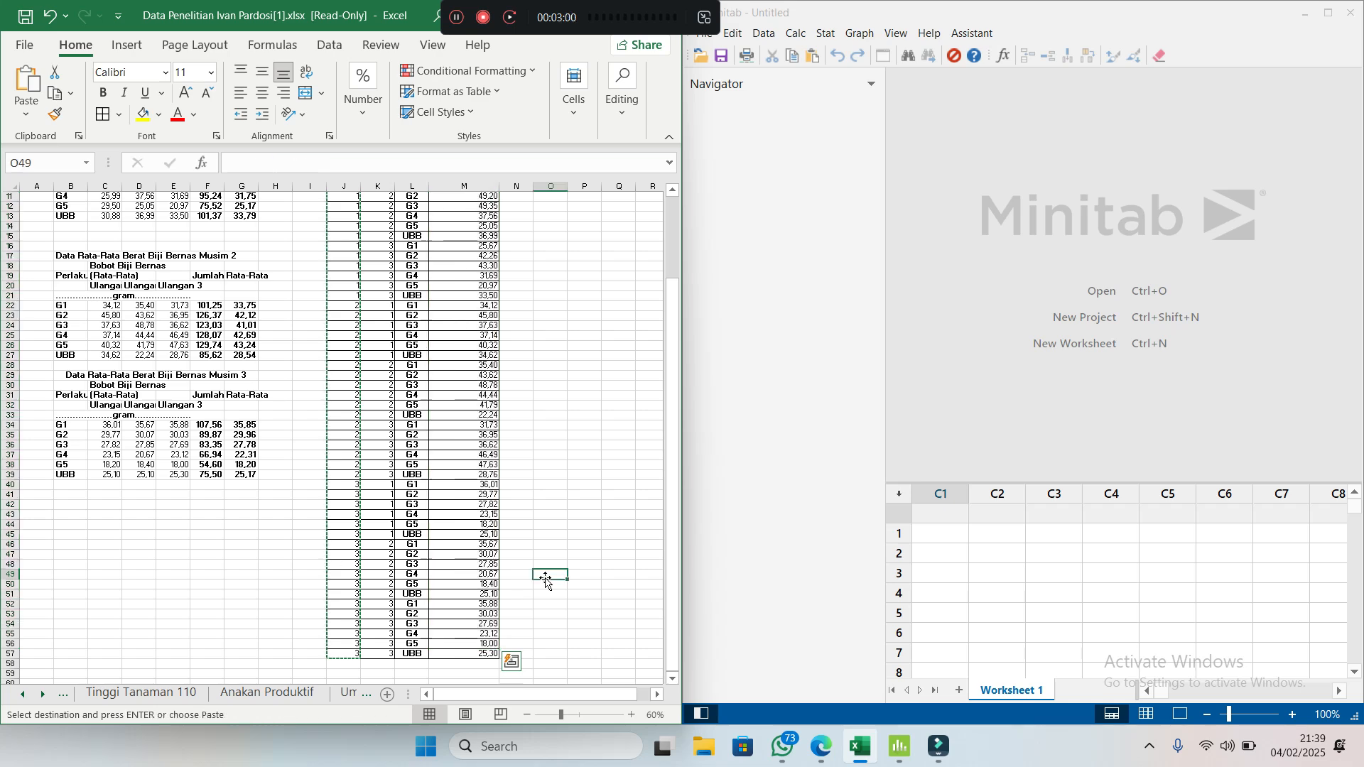
scroll(542, 577, "up", 3)
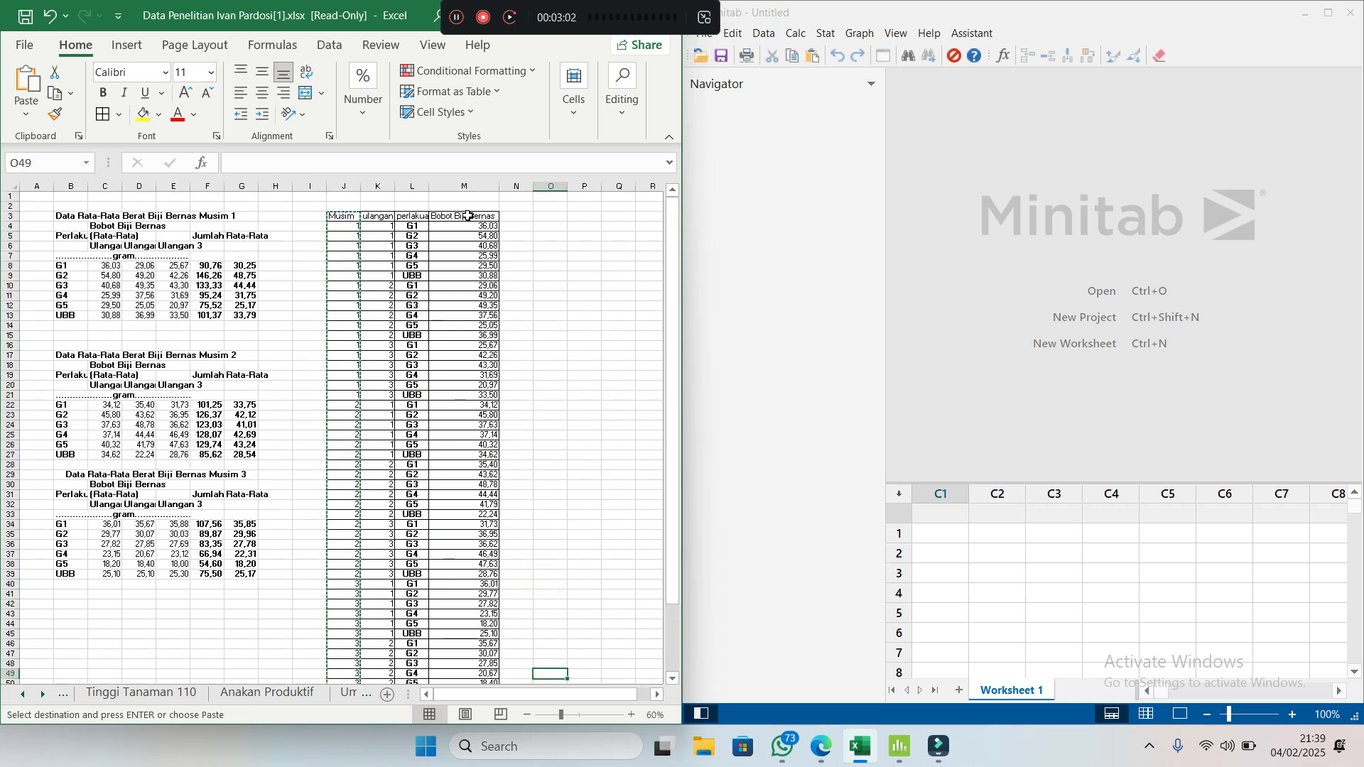
left_click_drag(466, 215, 476, 658)
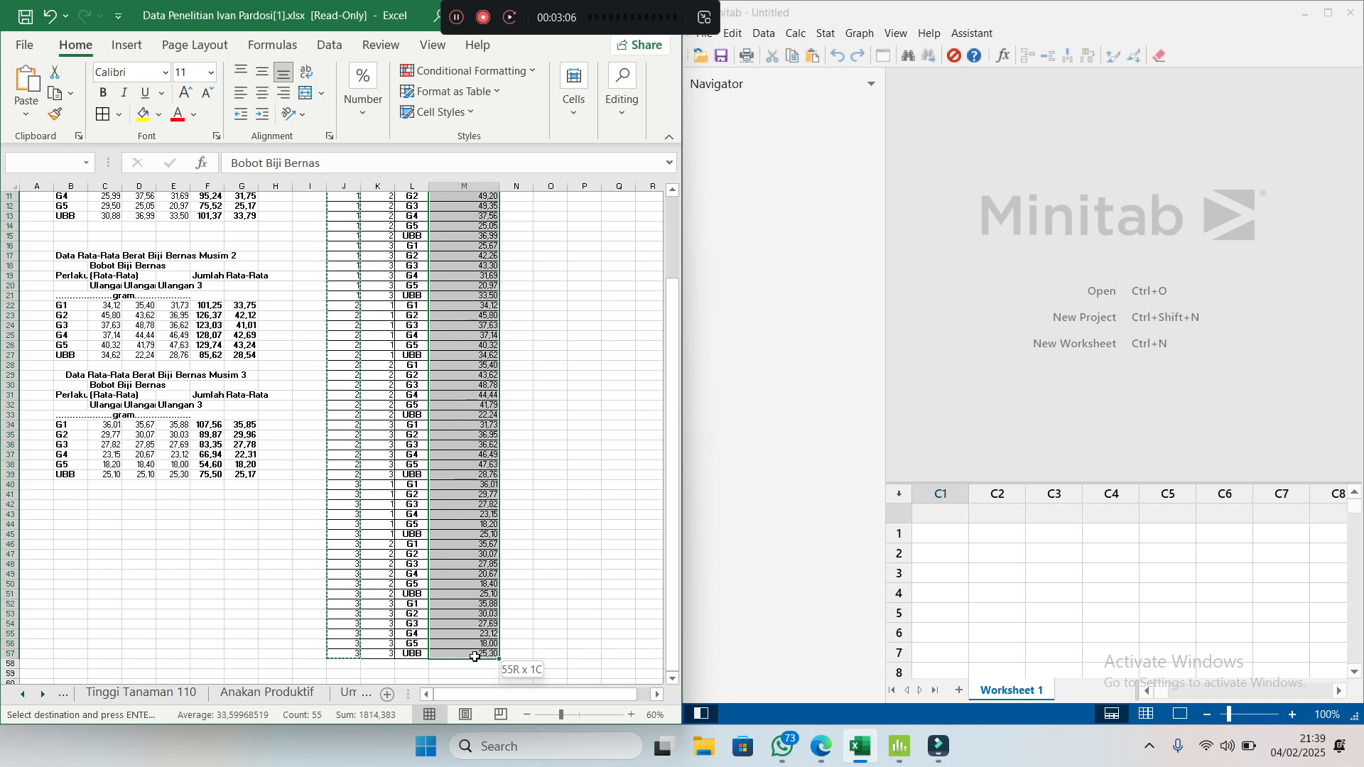
key("ctrl+c")
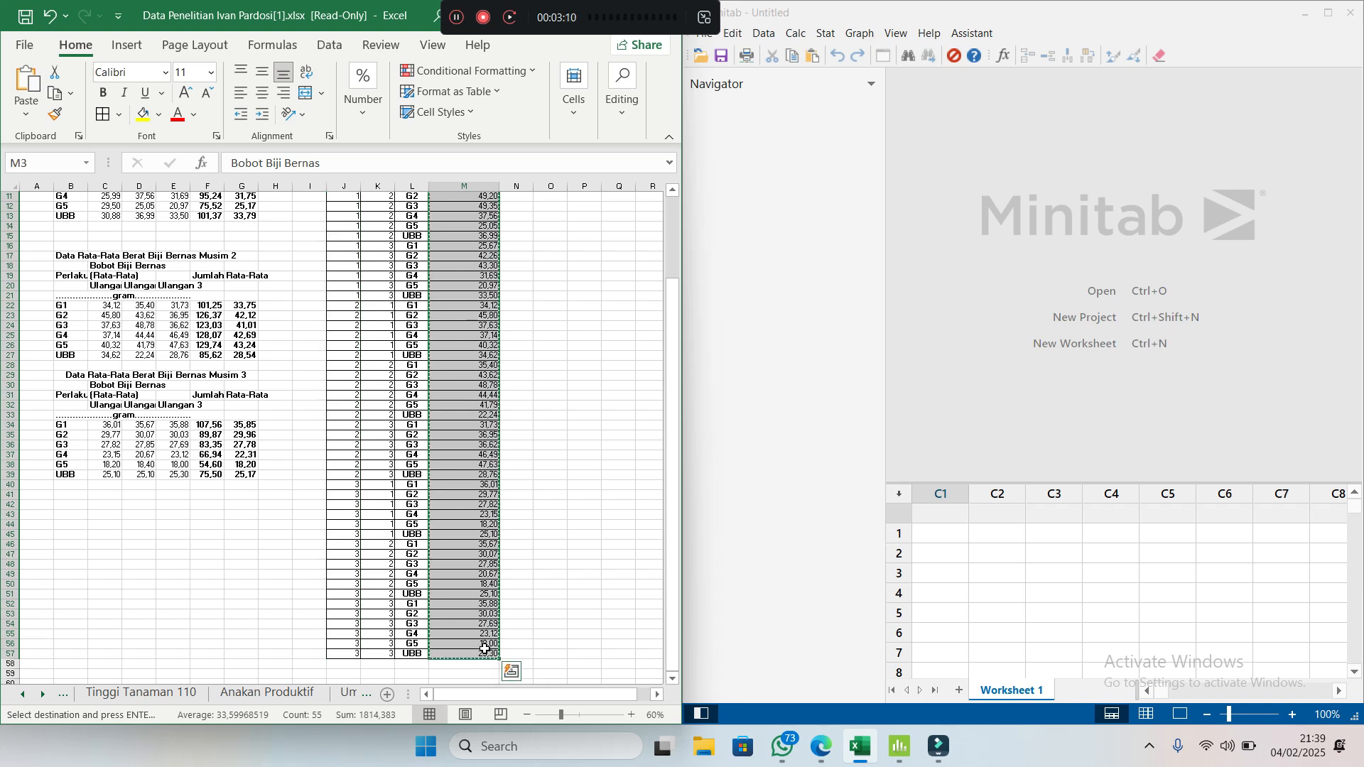
left_click(949, 517)
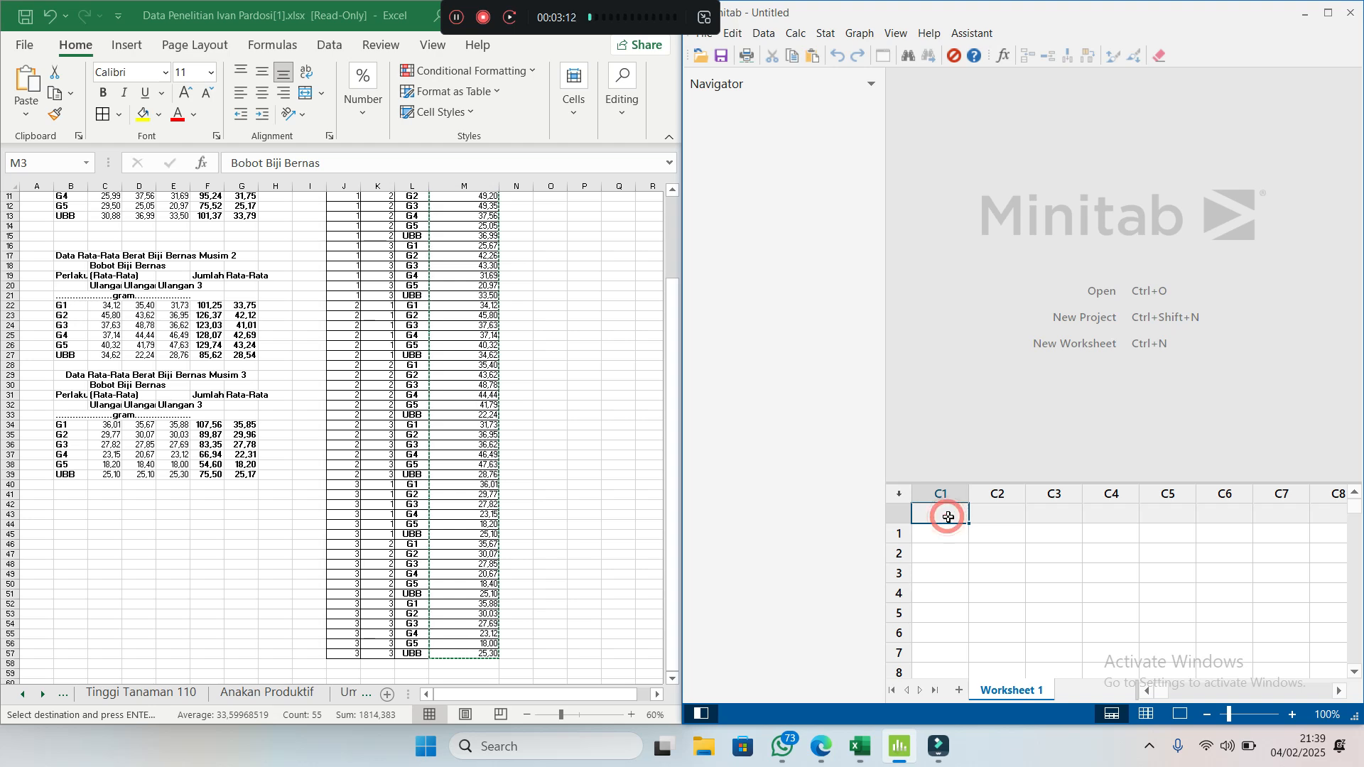
key("ctrl+v")
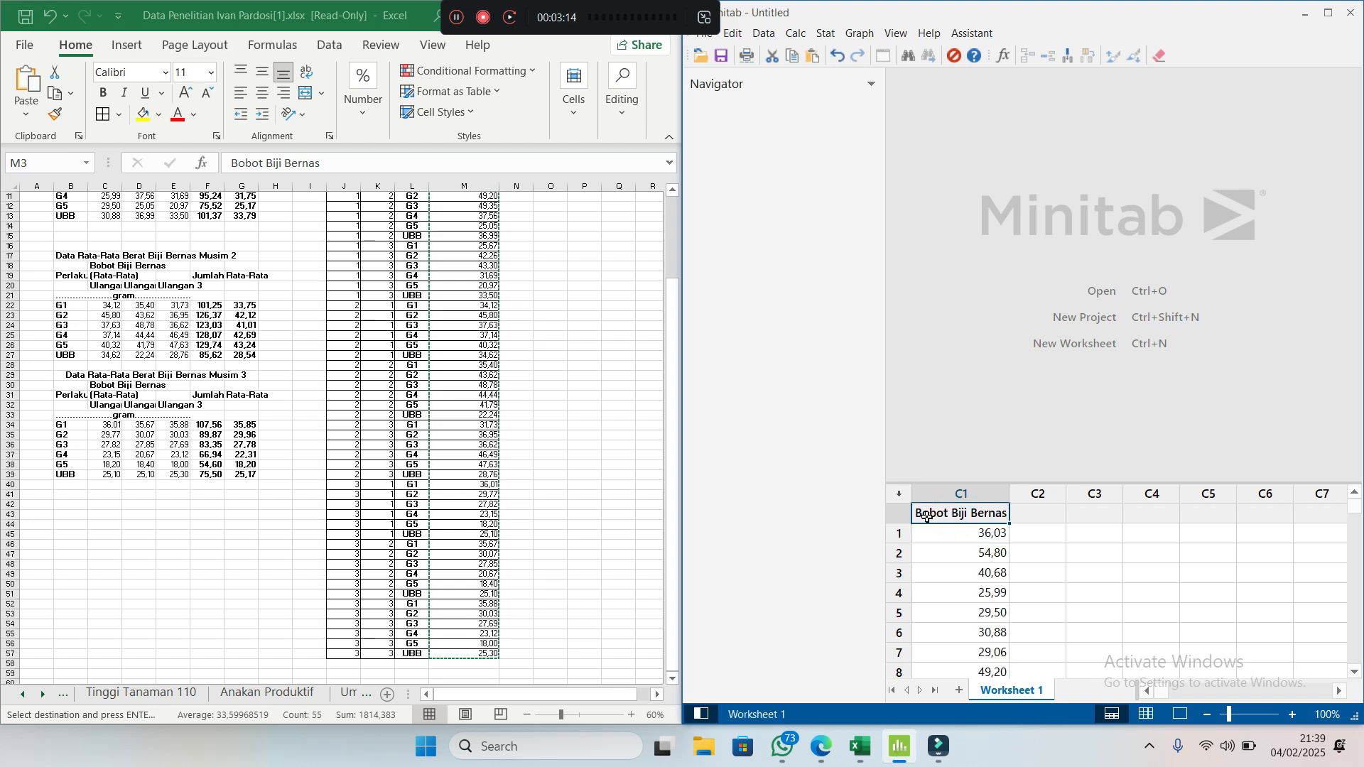
scroll(432, 320, "up", 3)
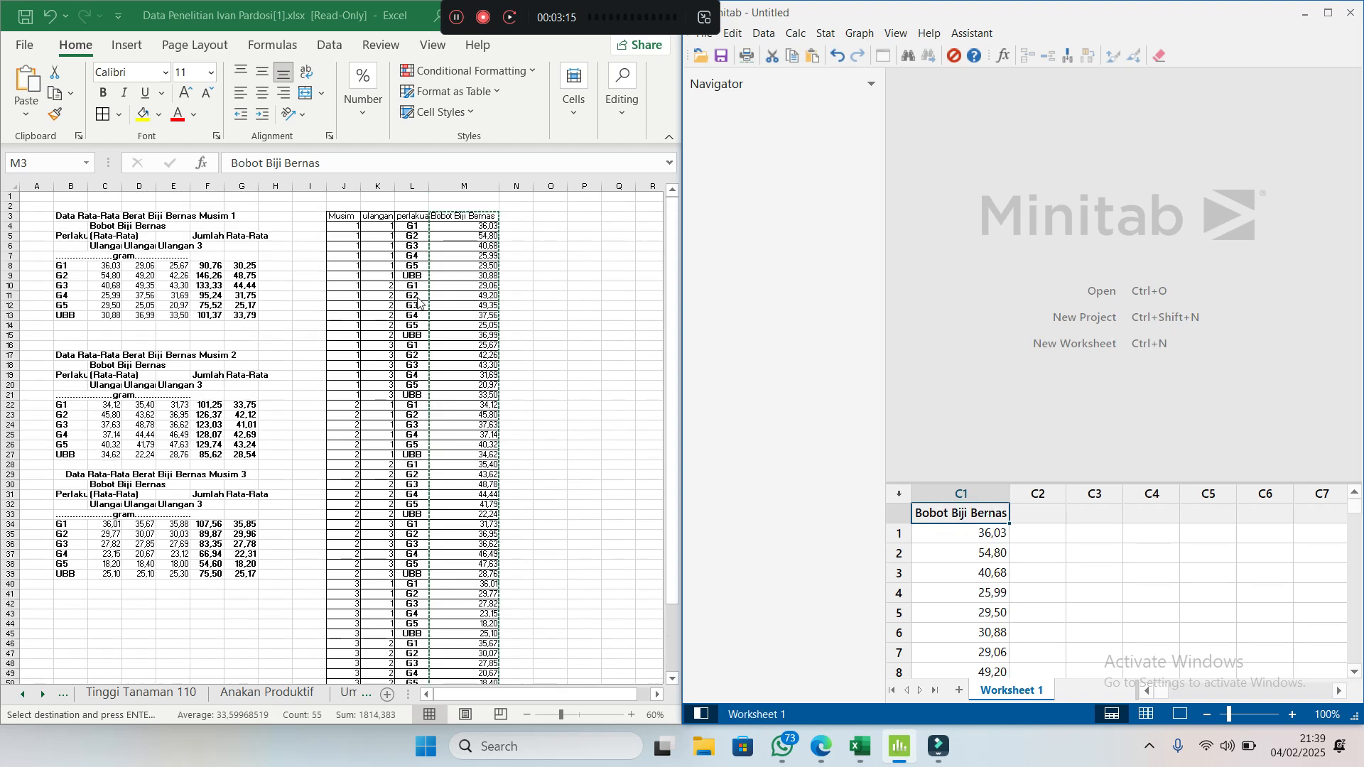
left_click(351, 216)
left_click_drag(350, 216, 358, 663)
left_click(373, 671)
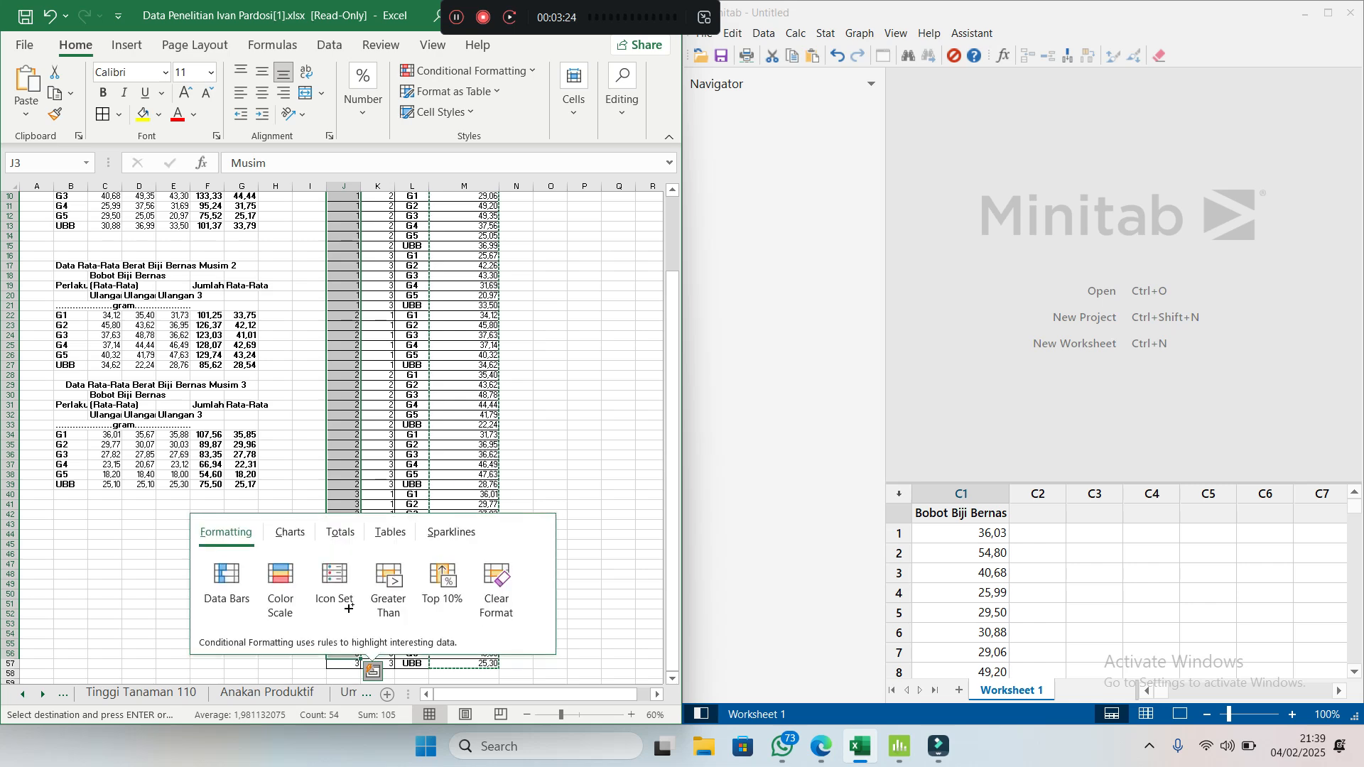
left_click(526, 399)
Step: Copy the Musim column with its header (J3:J57) from Excel into column C2 of the Minitab worksheet, starting at the name row
scroll(309, 346, "up", 3)
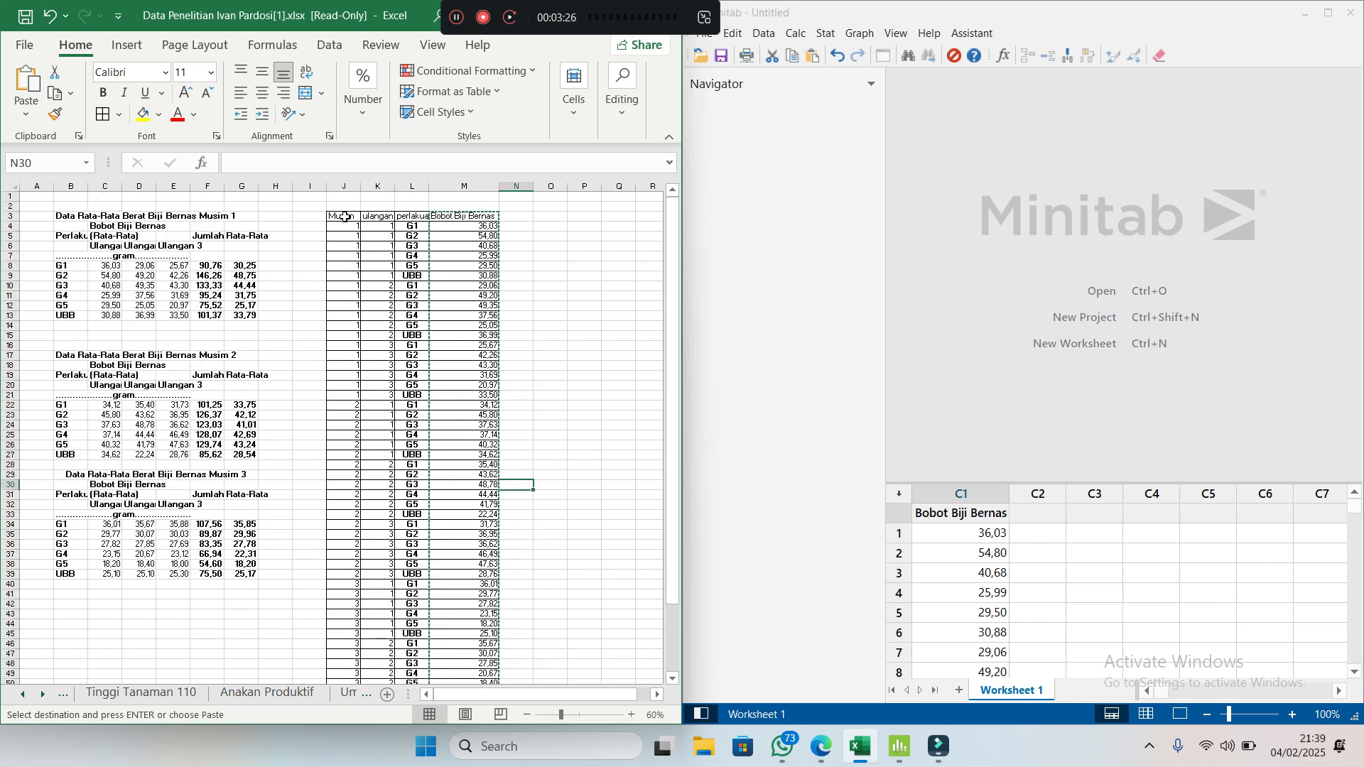
left_click_drag(344, 217, 355, 661)
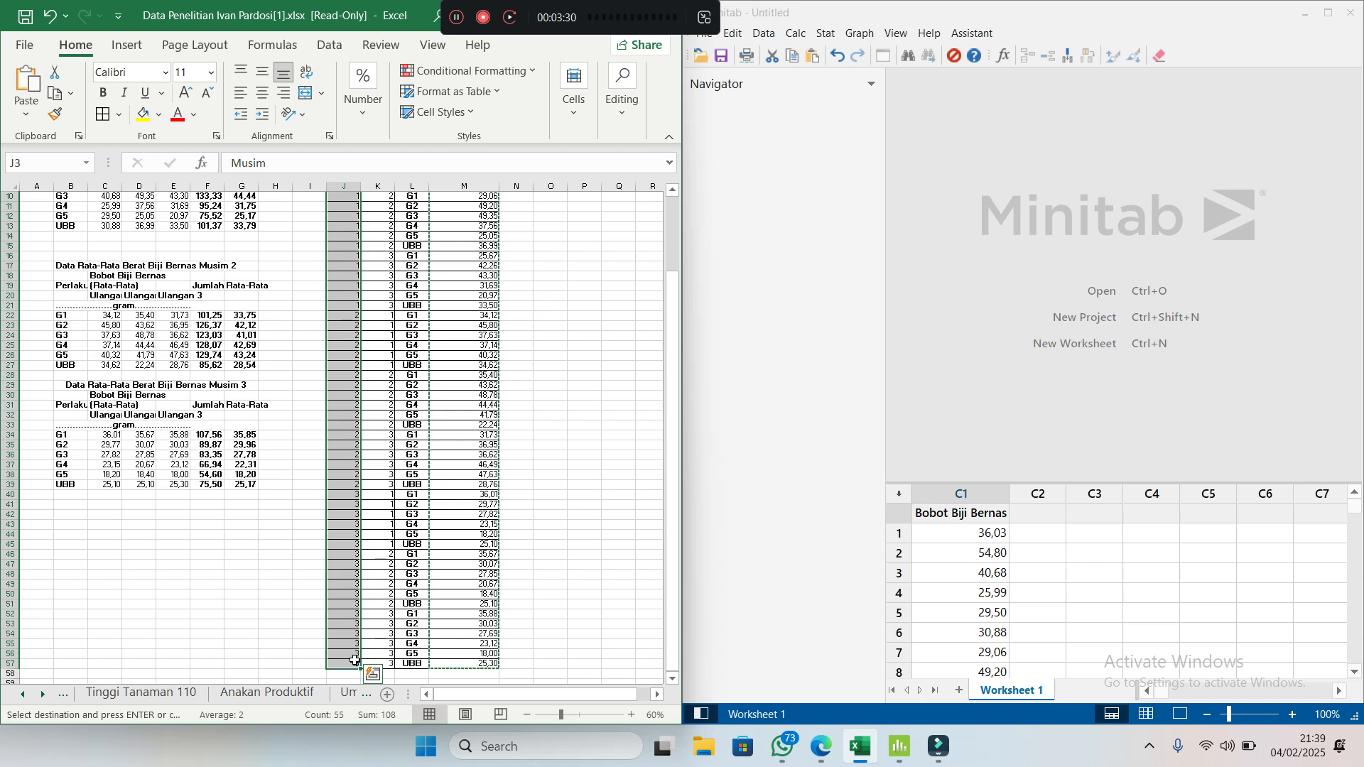
key("ctrl+c")
left_click(1033, 513)
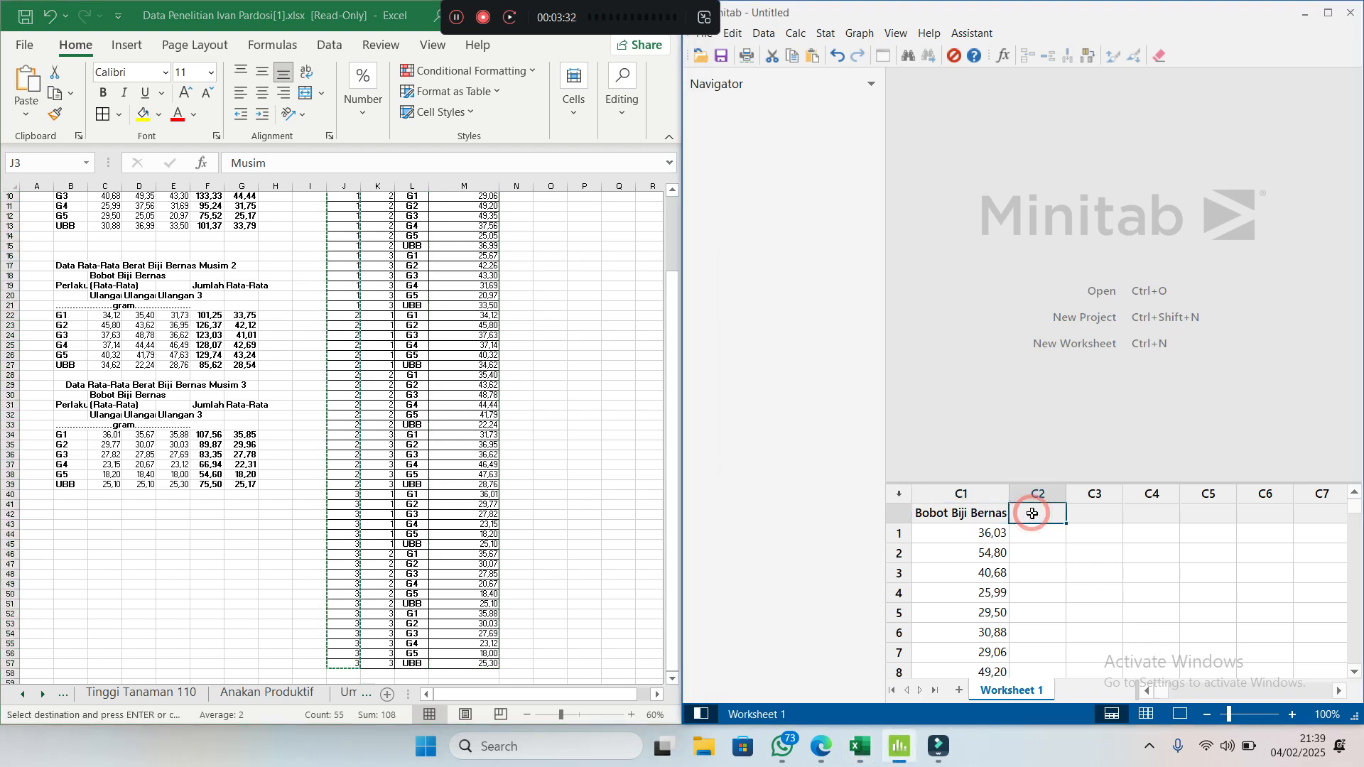
key("ctrl+v")
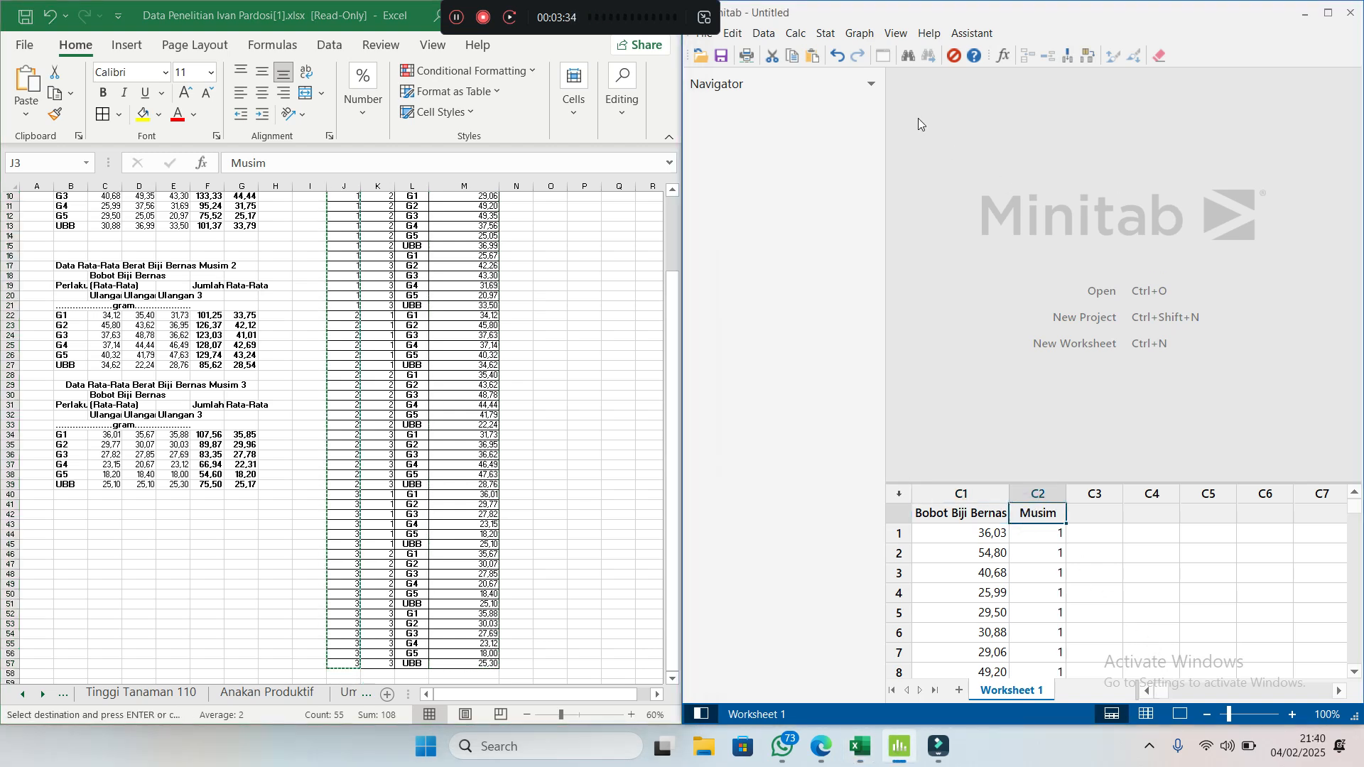
Step: Maximize Minitab and check the pasted Bobot Biji Bernas and Musim data from the first to the last row
left_click(1326, 14)
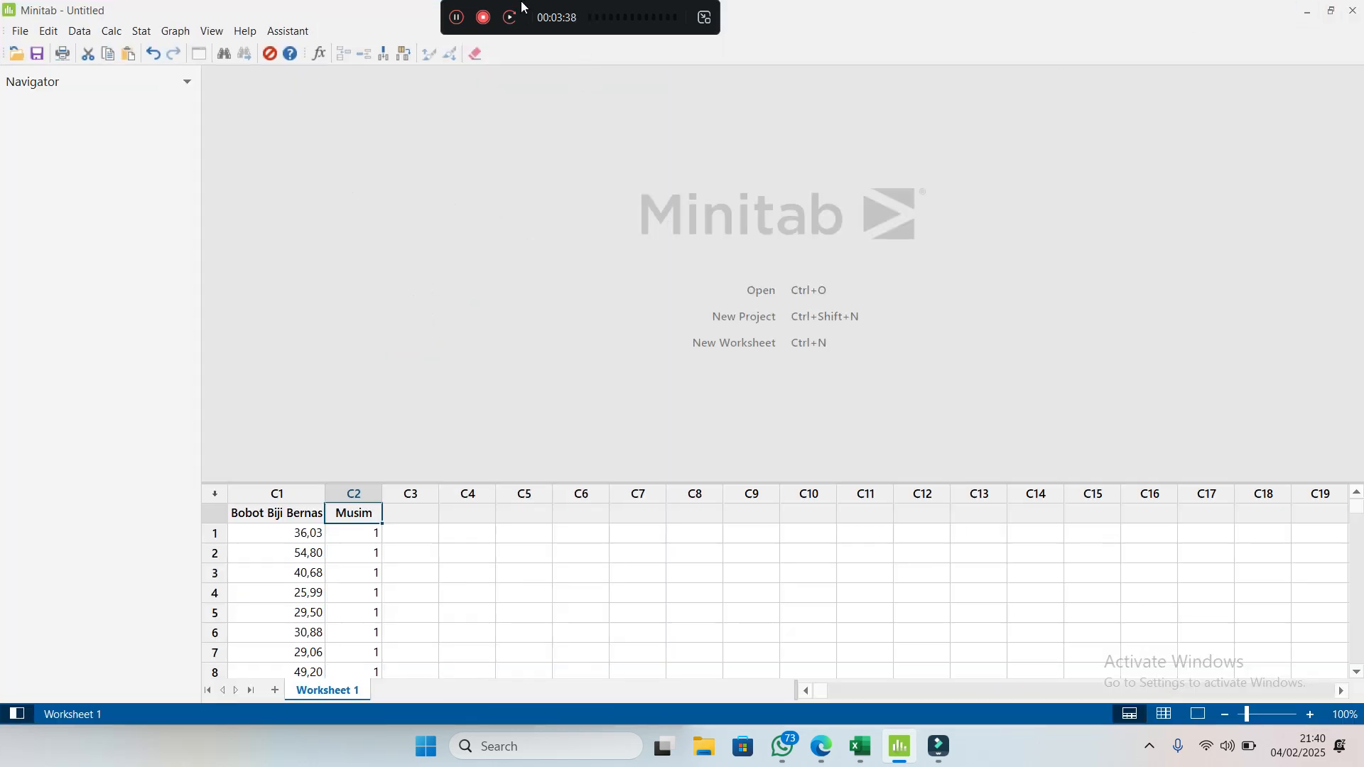
left_click_drag(523, 7, 1034, 2)
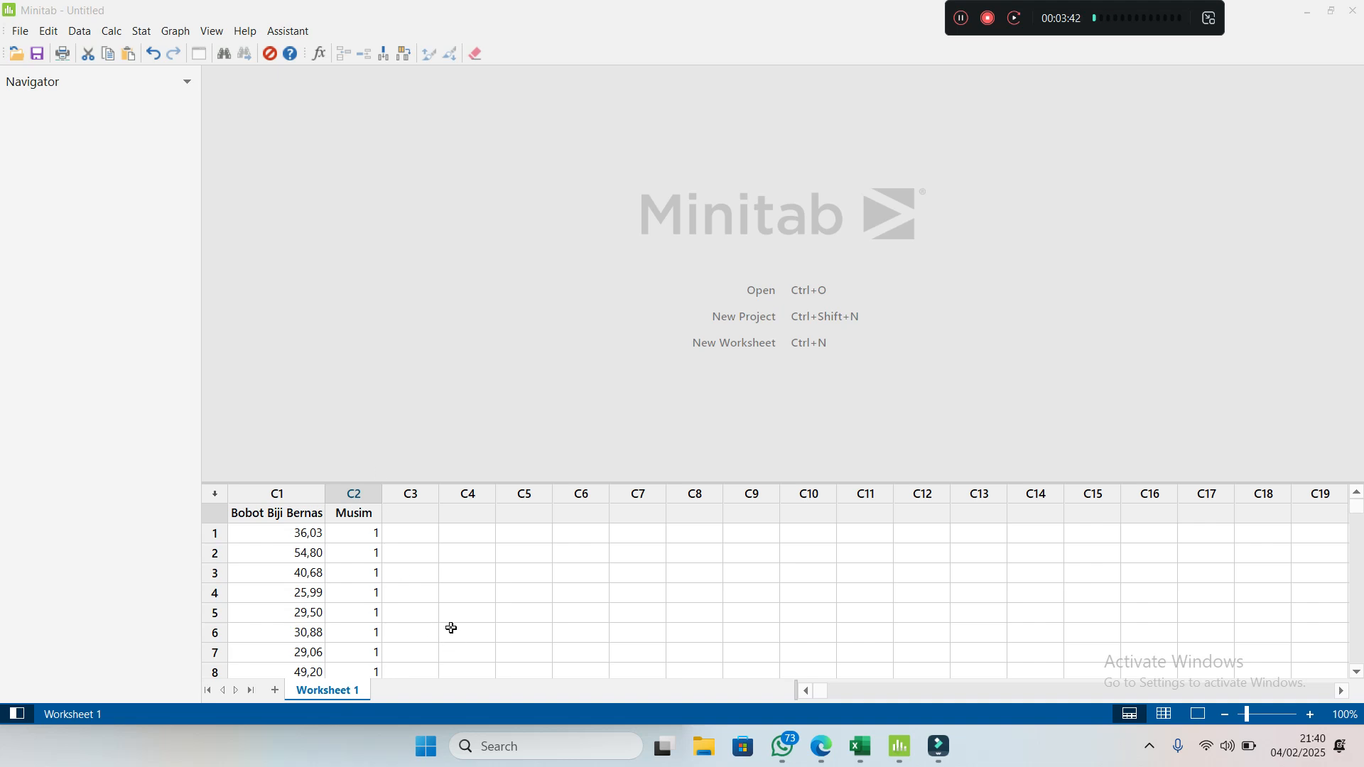
left_click_drag(451, 629, 449, 613)
scroll(360, 527, "down", 1)
scroll(302, 566, "up", 1)
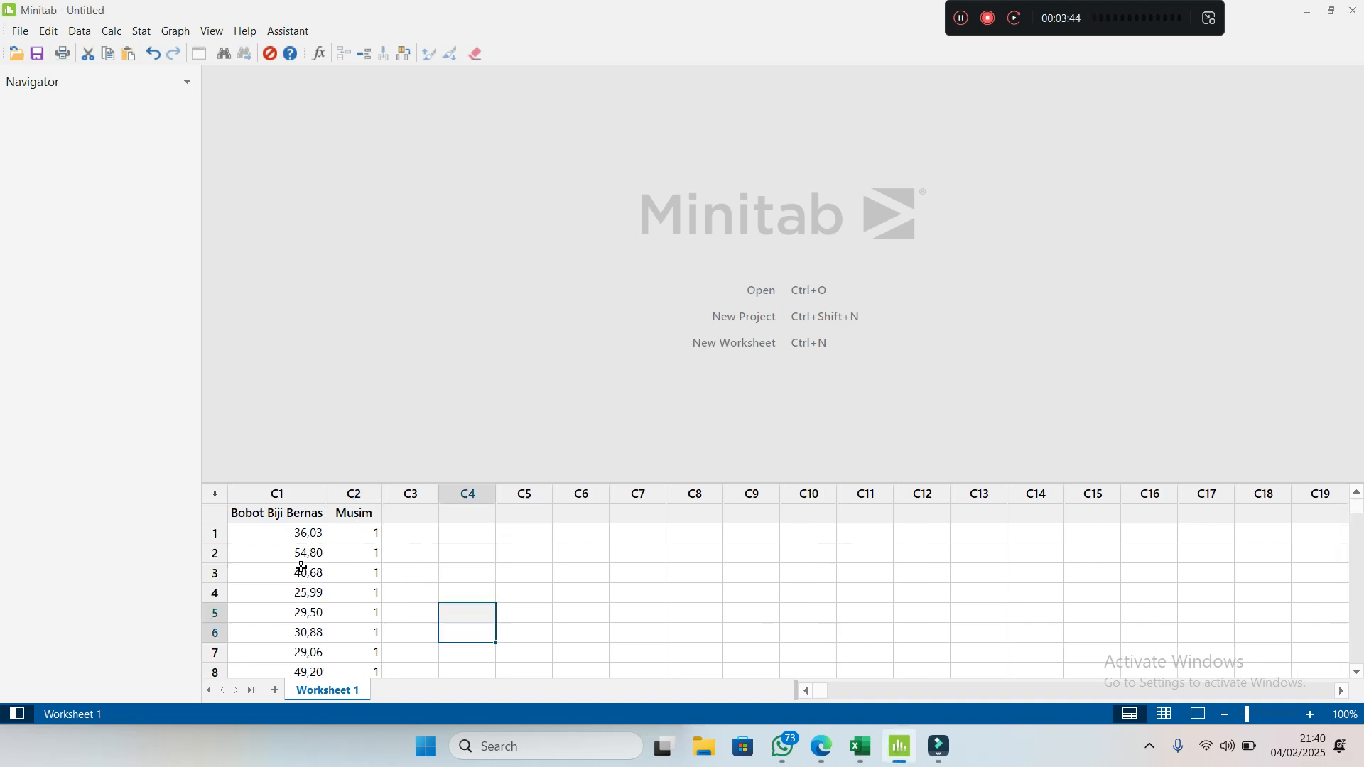
scroll(294, 574, "down", 19)
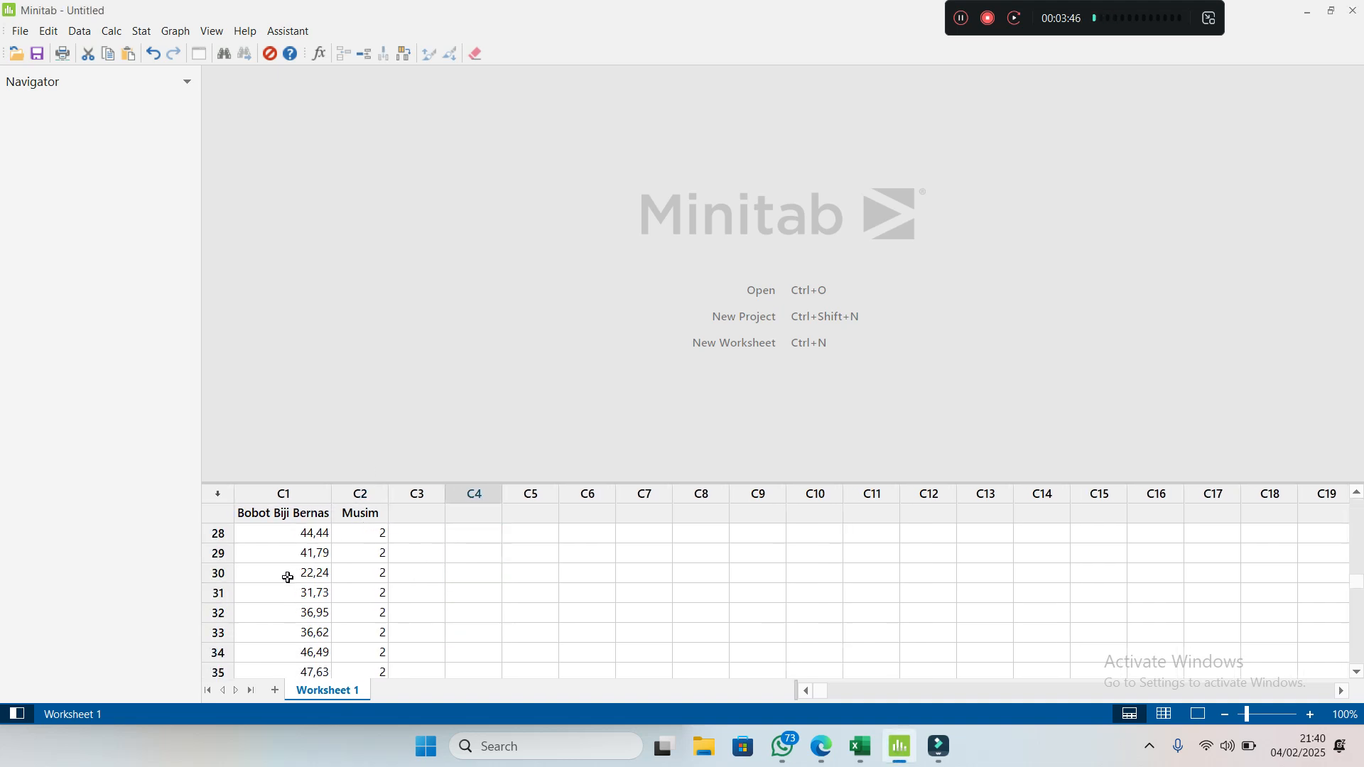
scroll(289, 569, "up", 2)
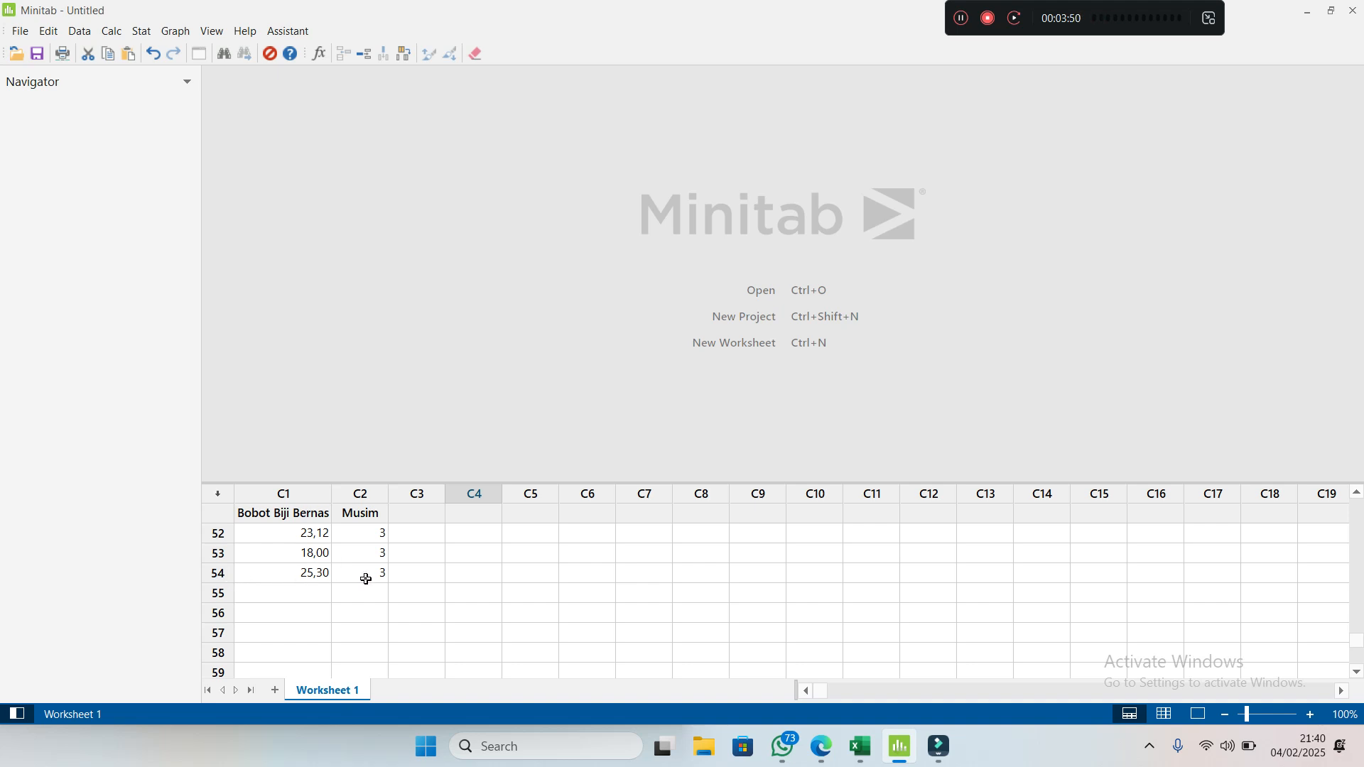
scroll(369, 576, "up", 5)
scroll(369, 576, "up", 12)
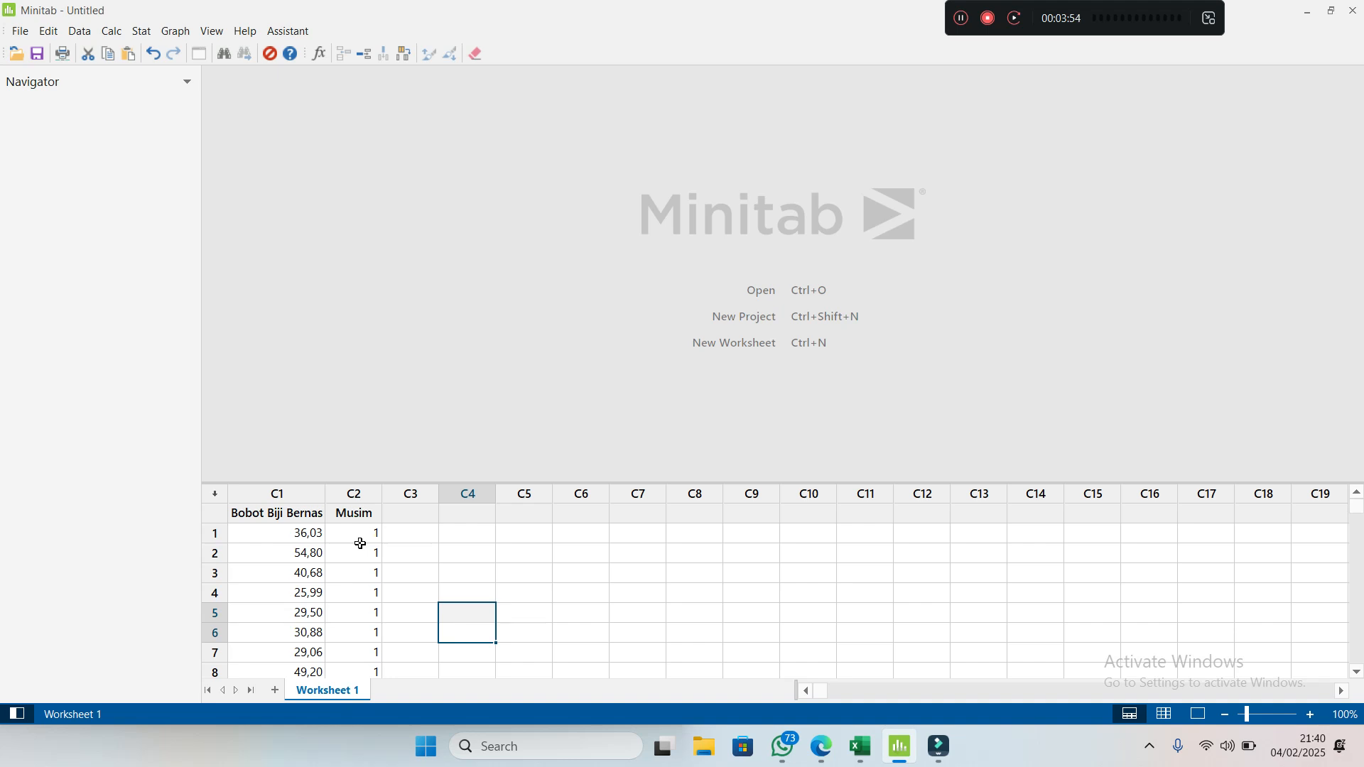
scroll(362, 548, "down", 6)
scroll(369, 548, "down", 14)
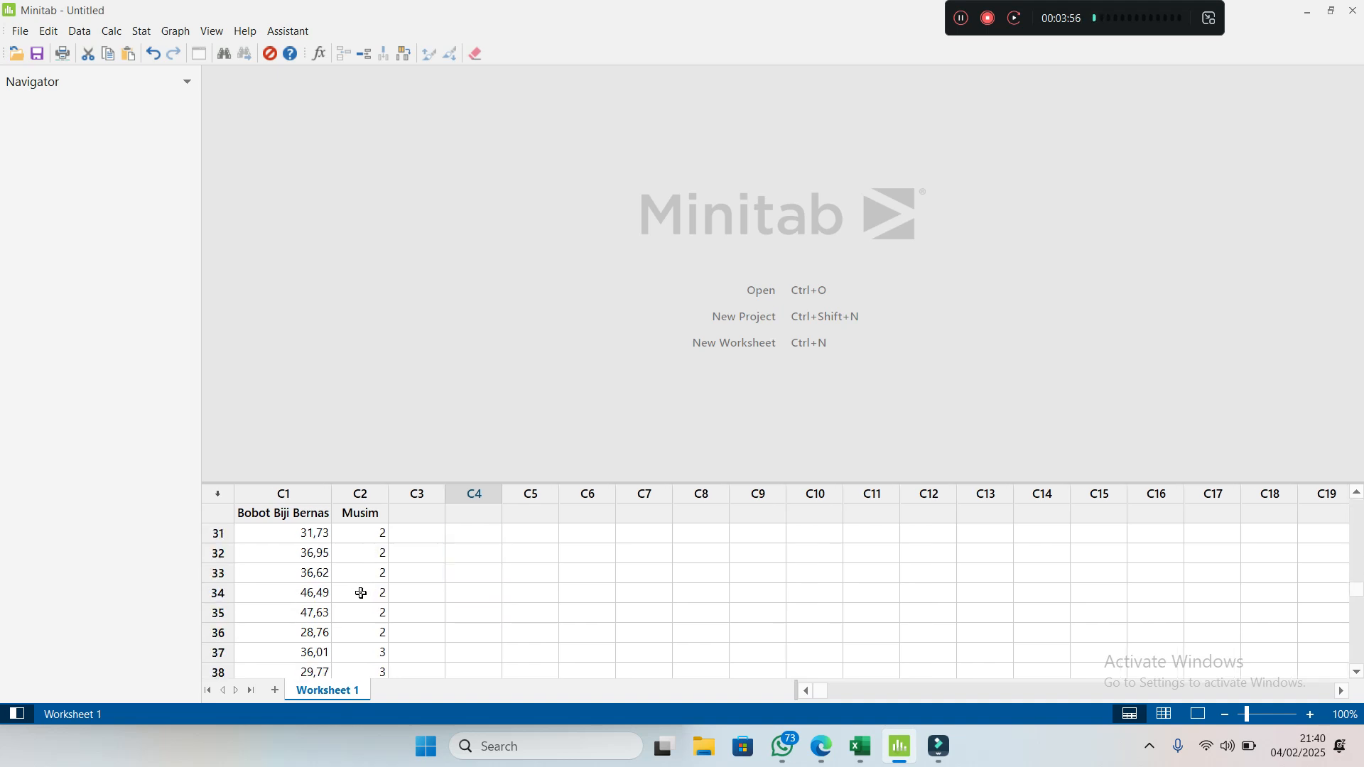
scroll(368, 597, "up", 20)
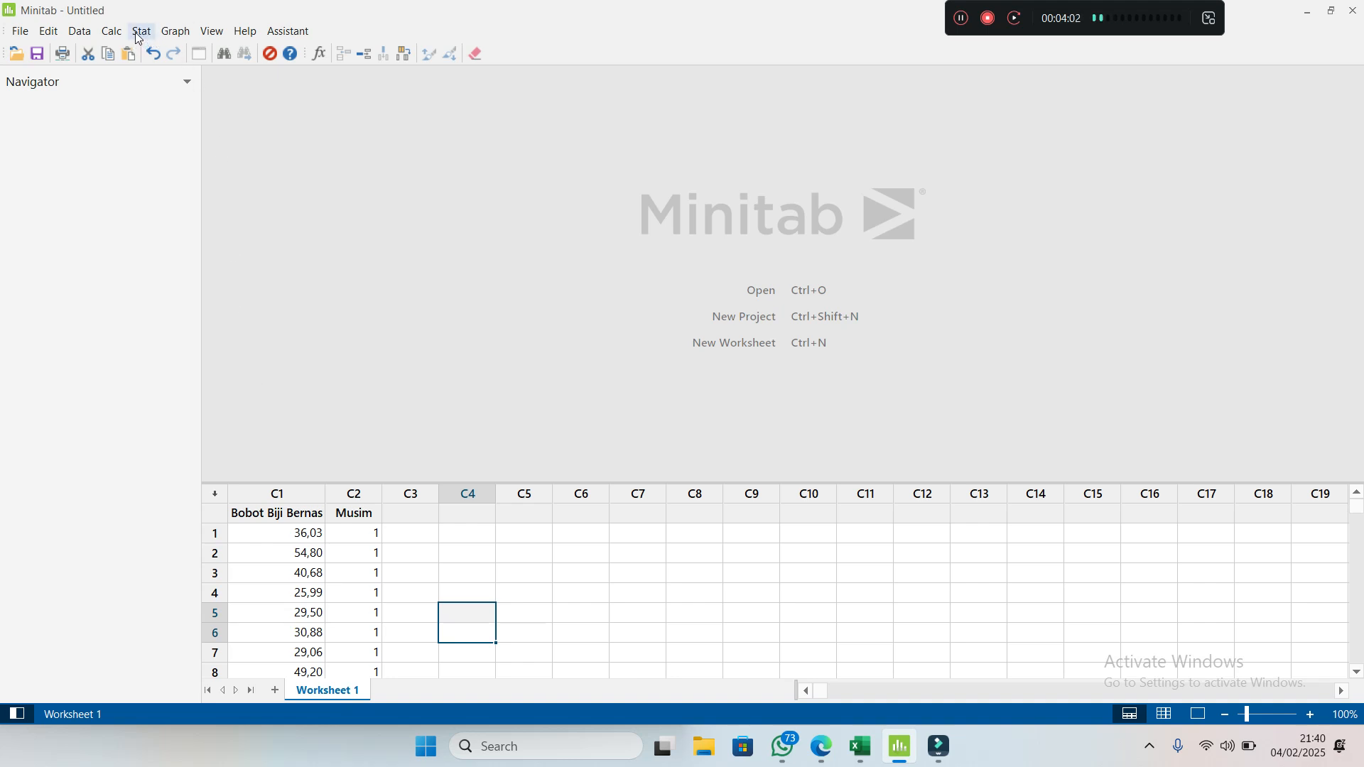
Step: Start an ANOVA Test for Equal Variances with the response data in one column for all factor levels
left_click(314, 158)
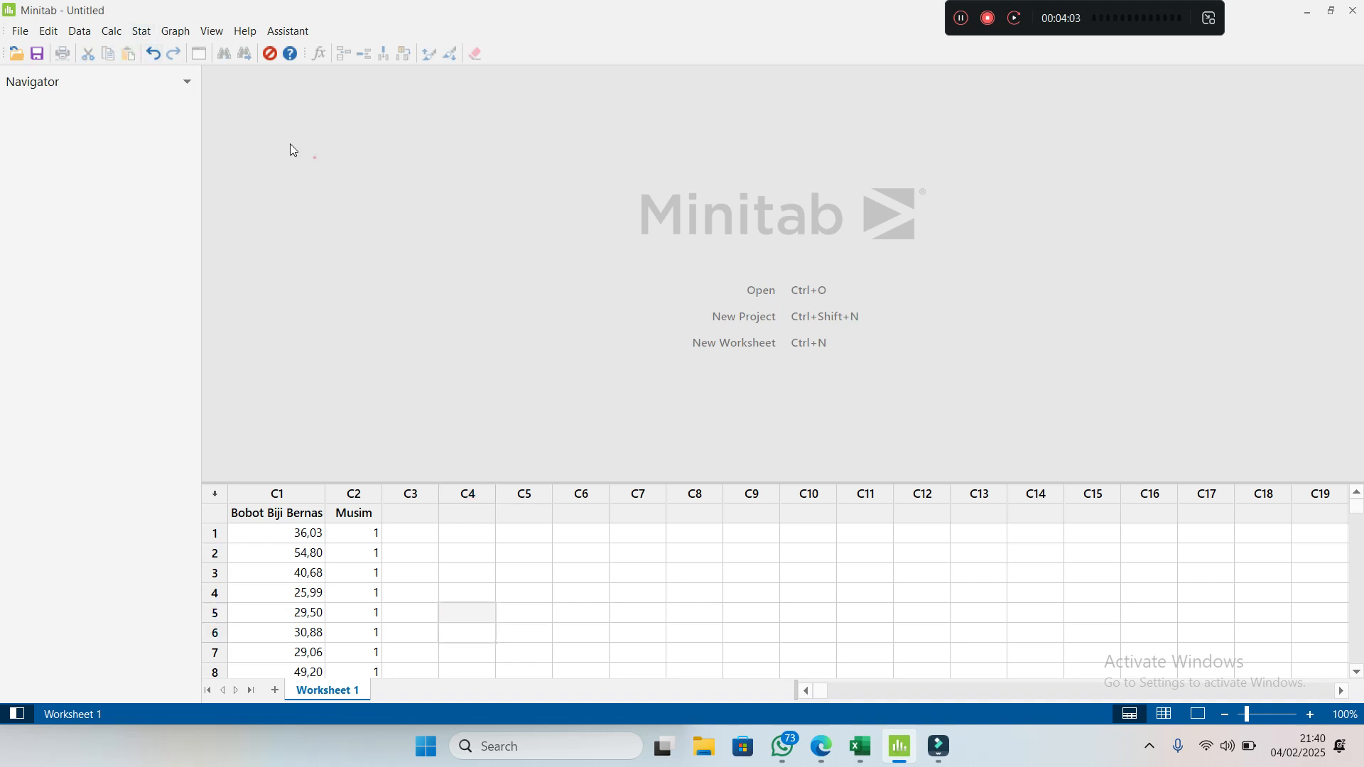
left_click(141, 33)
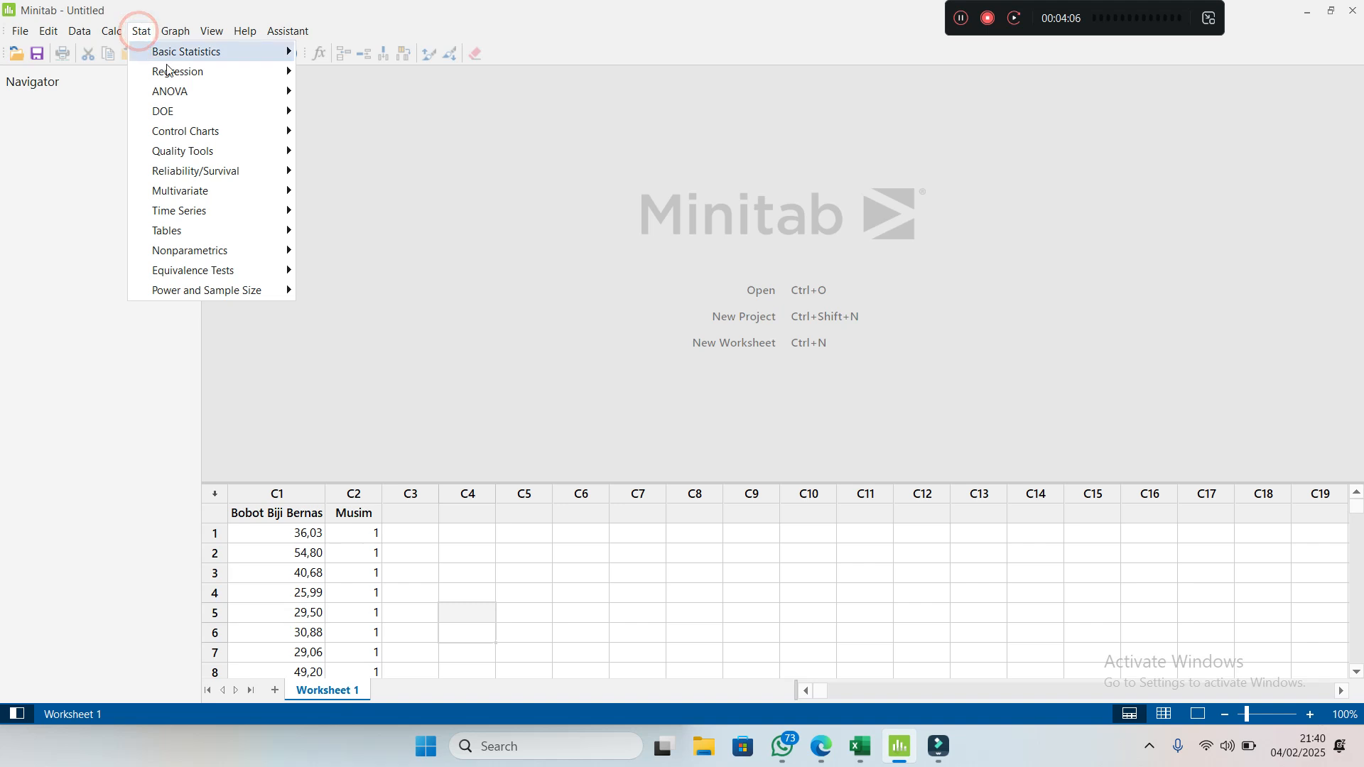
mouse_move(180, 92)
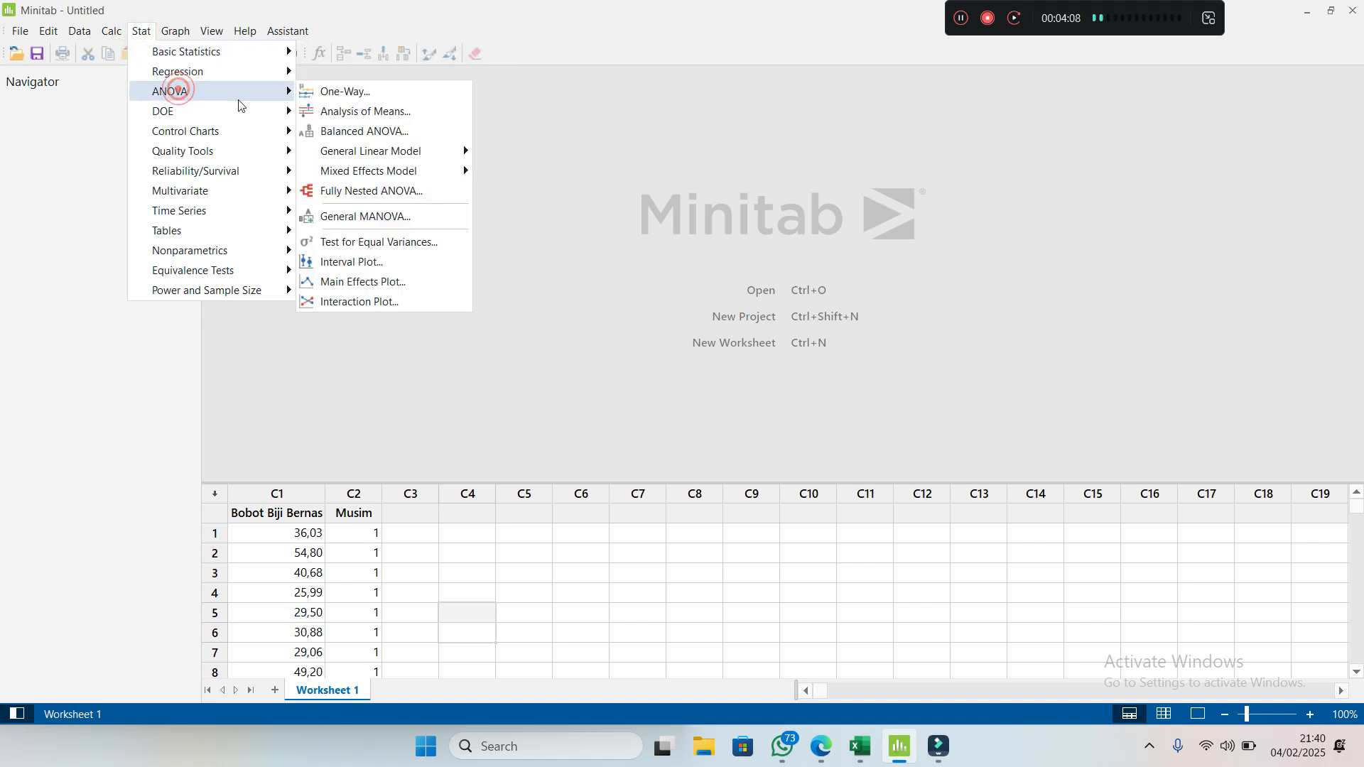
left_click(347, 241)
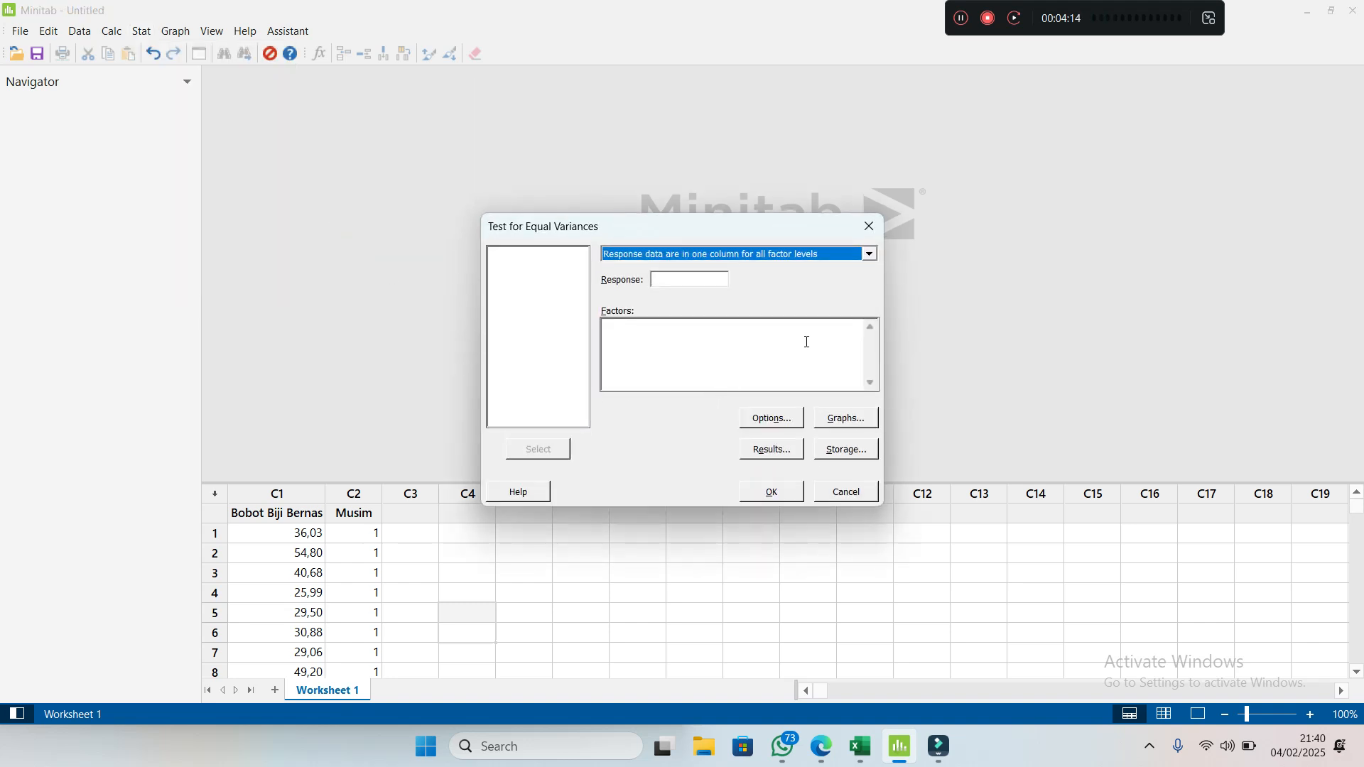
left_click(870, 255)
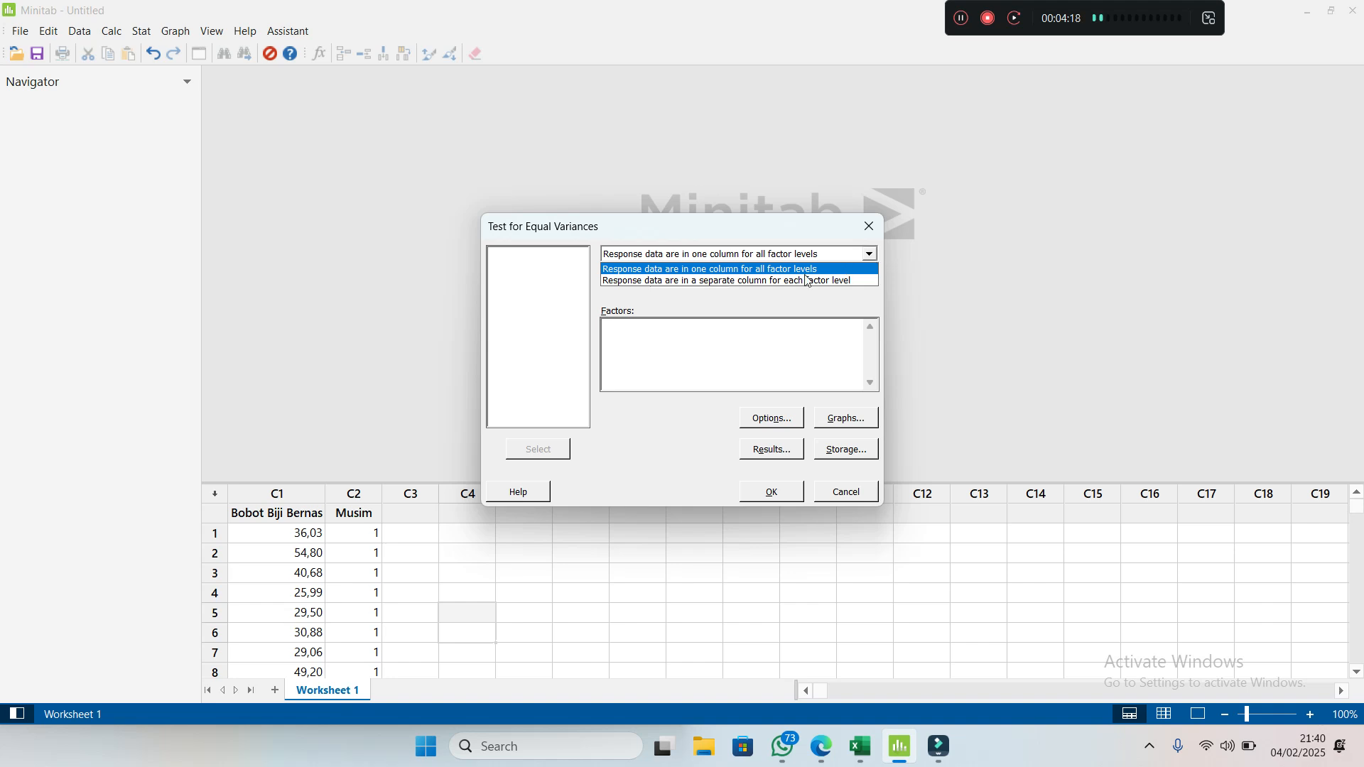
left_click(714, 270)
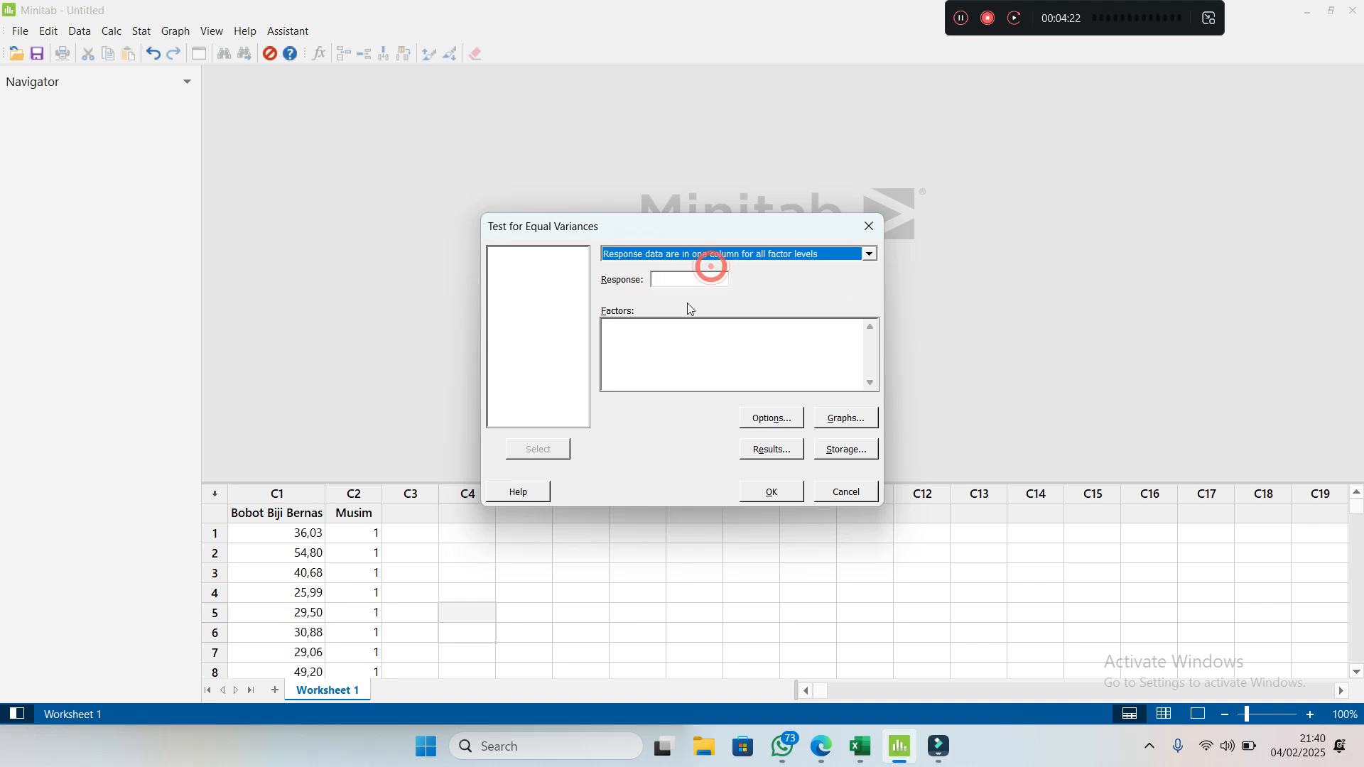
Step: Assign Bobot Biji Bernas as the response and Musim as the factor, and run the equal variances test
left_click(680, 280)
left_click(680, 279)
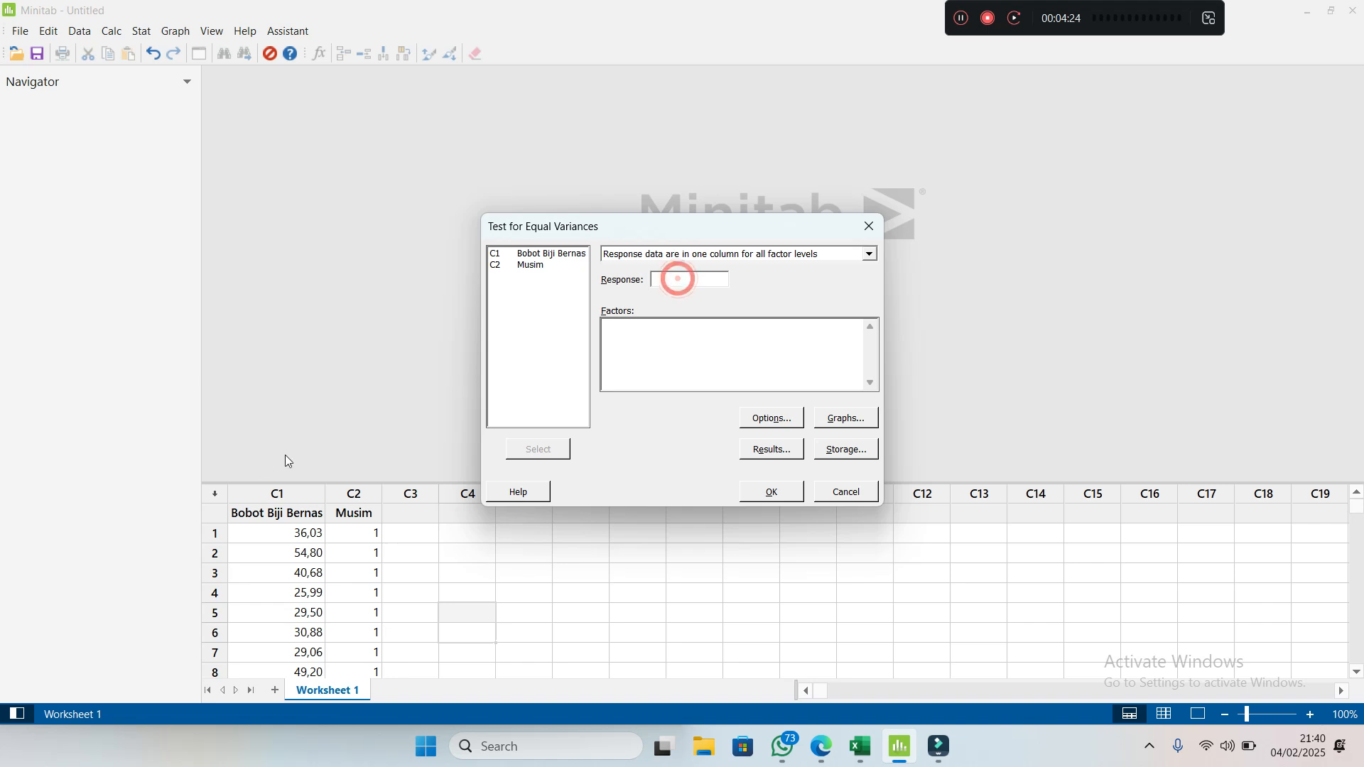
left_click(539, 254)
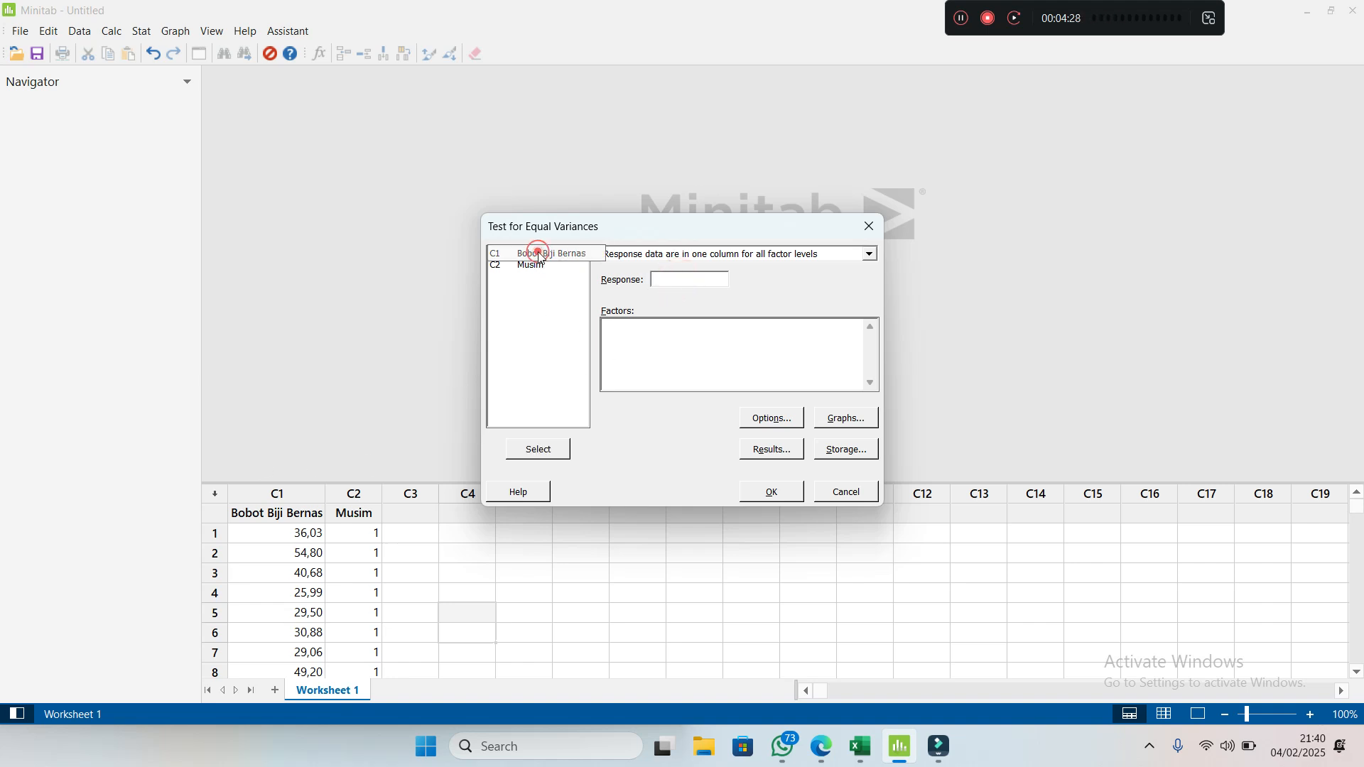
left_click(529, 450)
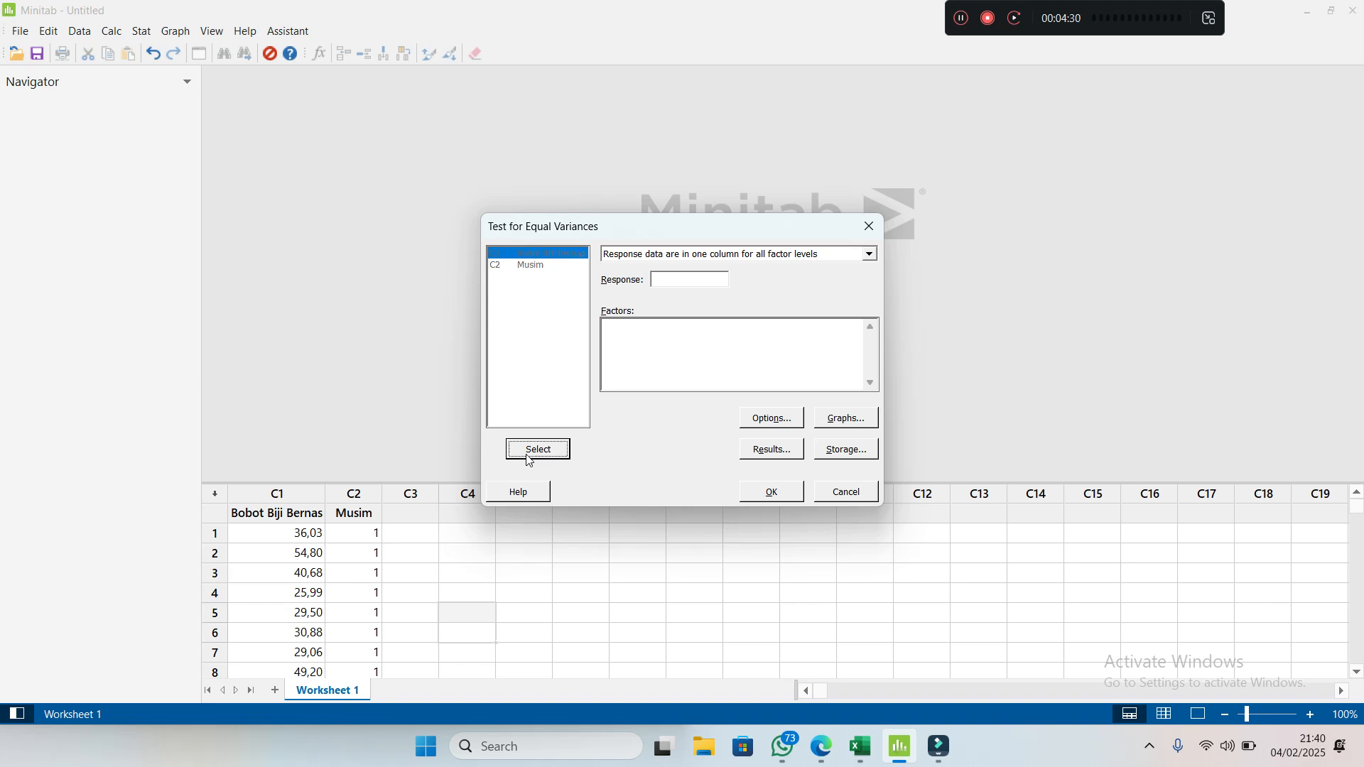
left_click(629, 336)
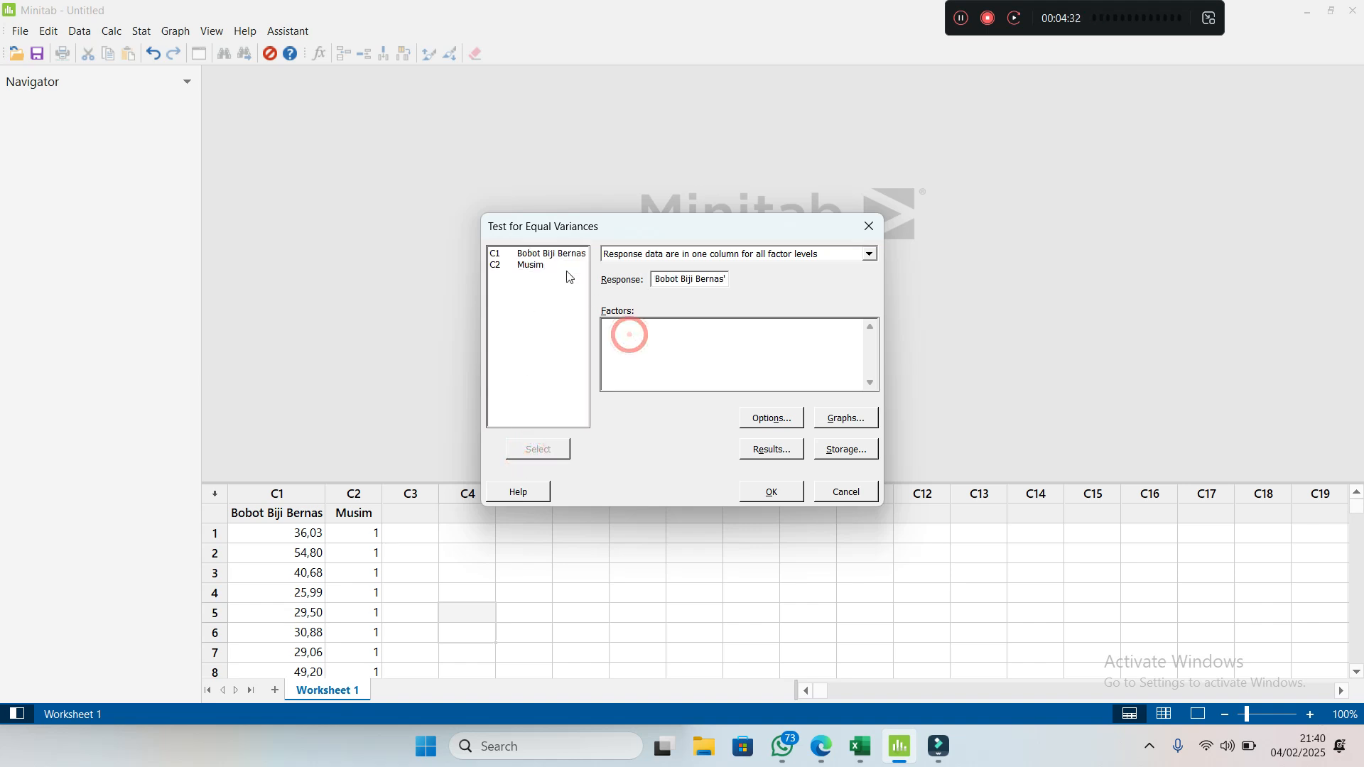
left_click(522, 267)
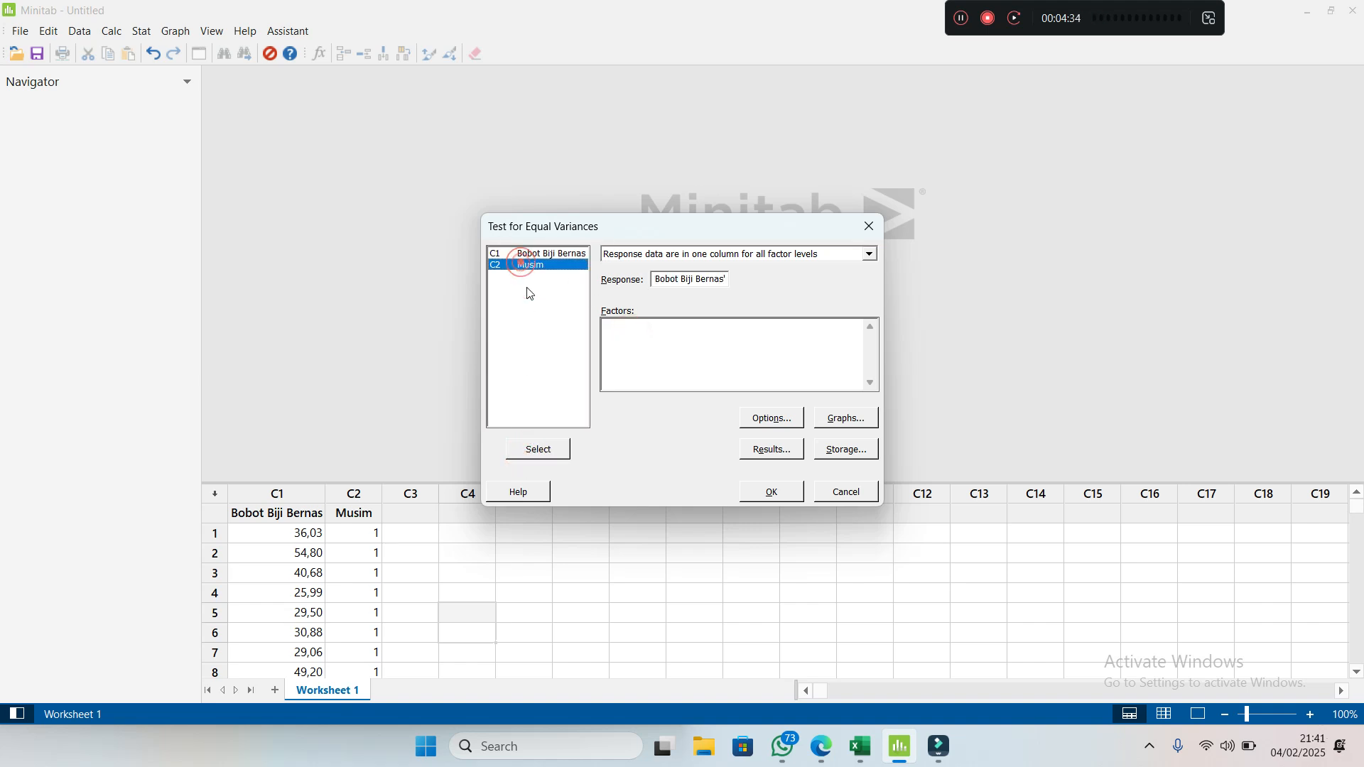
left_click(541, 451)
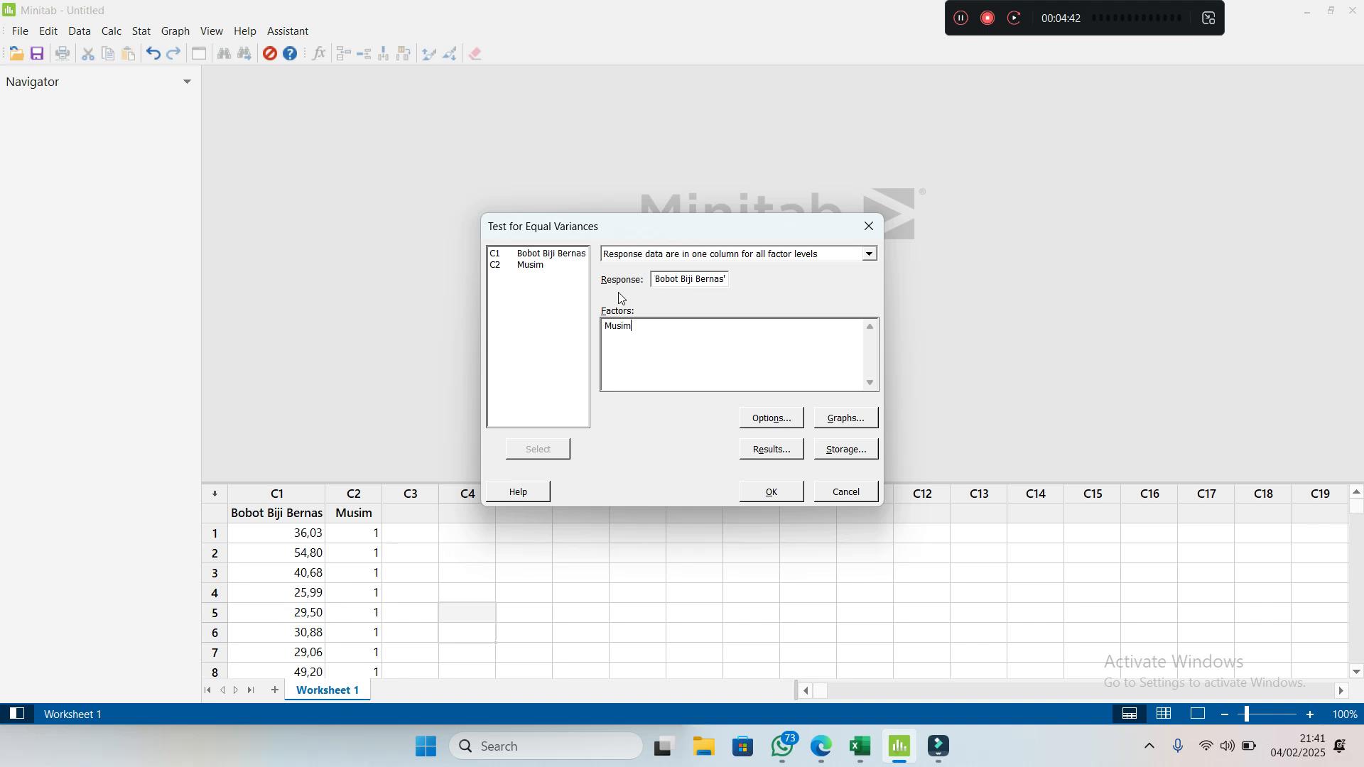
left_click(778, 495)
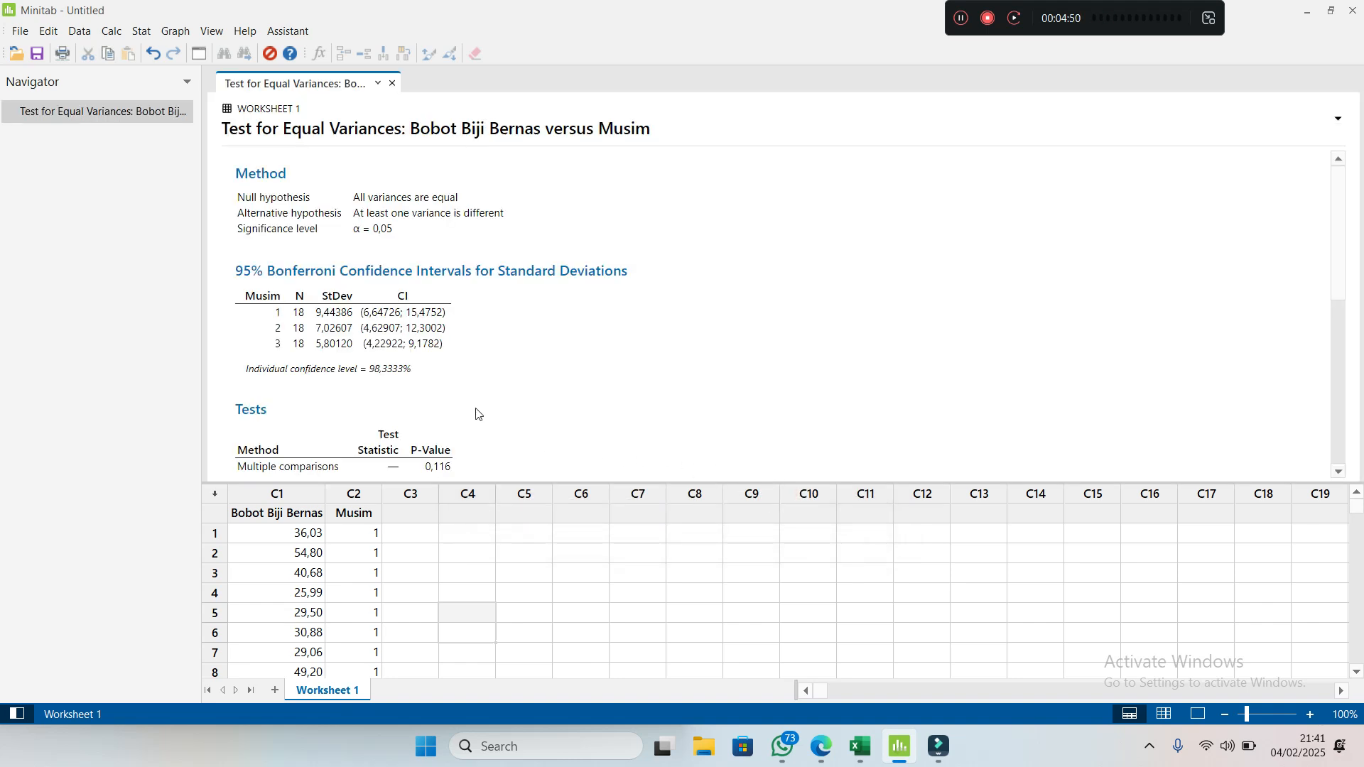
Step: Examine the equal variances output at 110% zoom, including the tests table, the Musim interval plot and the multiple comparisons and Levene p-values
scroll(447, 388, "down", 3)
scroll(448, 388, "down", 3)
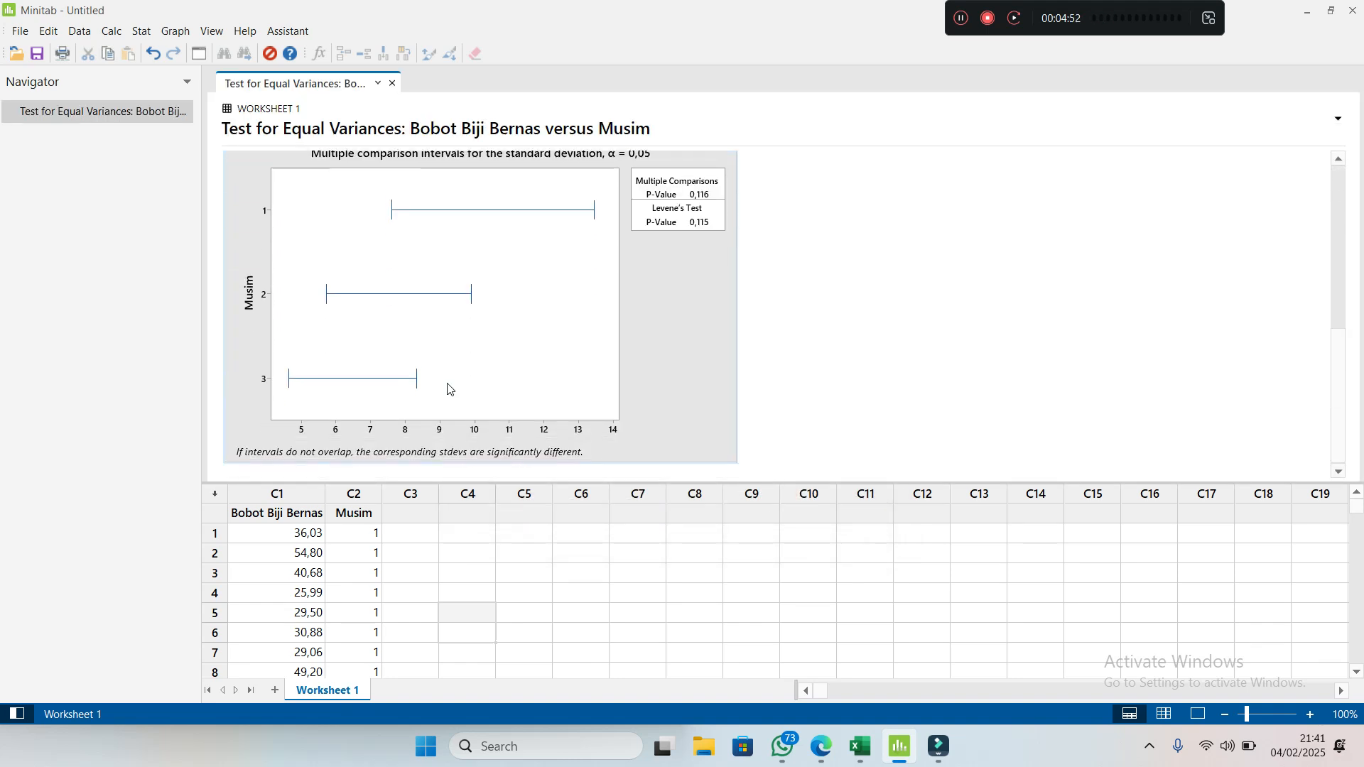
scroll(447, 389, "up", 2)
scroll(448, 389, "down", 3)
scroll(447, 389, "up", 3)
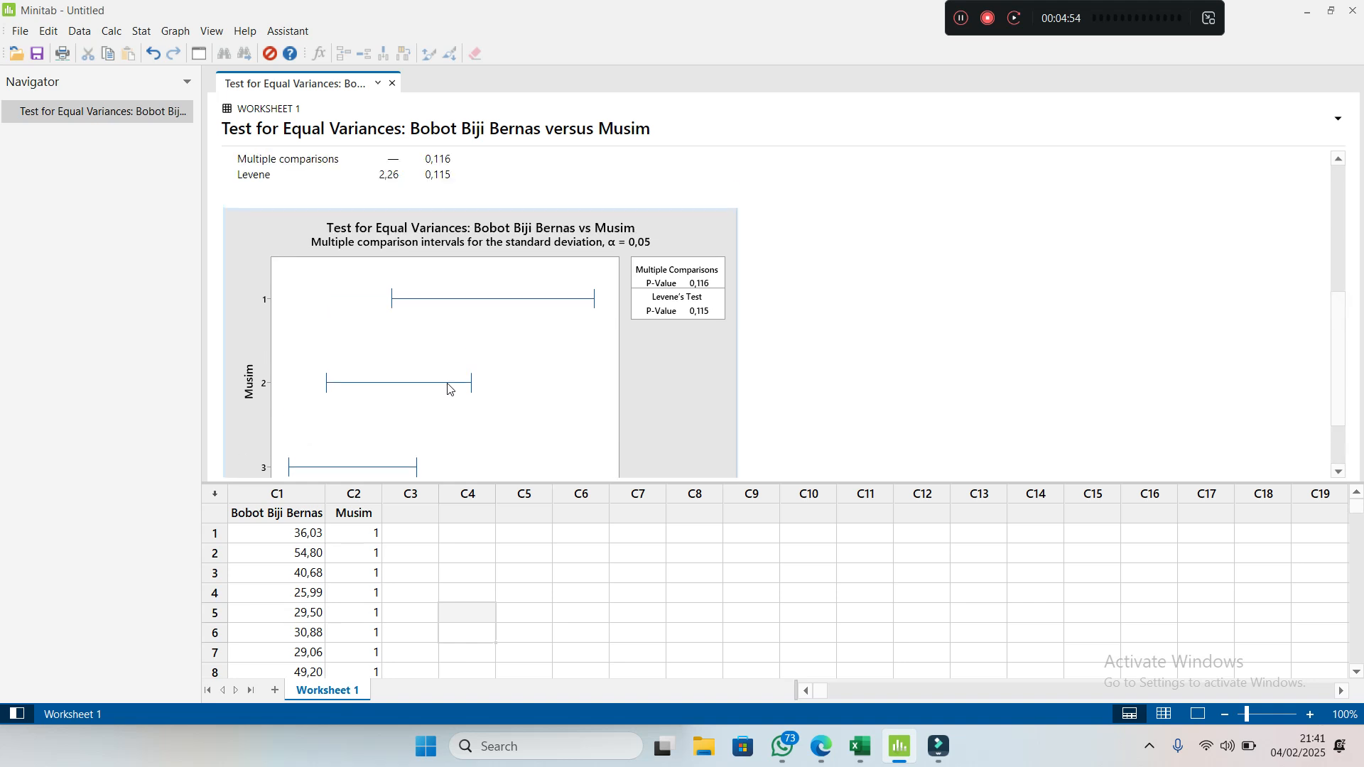
scroll(448, 389, "down", 3)
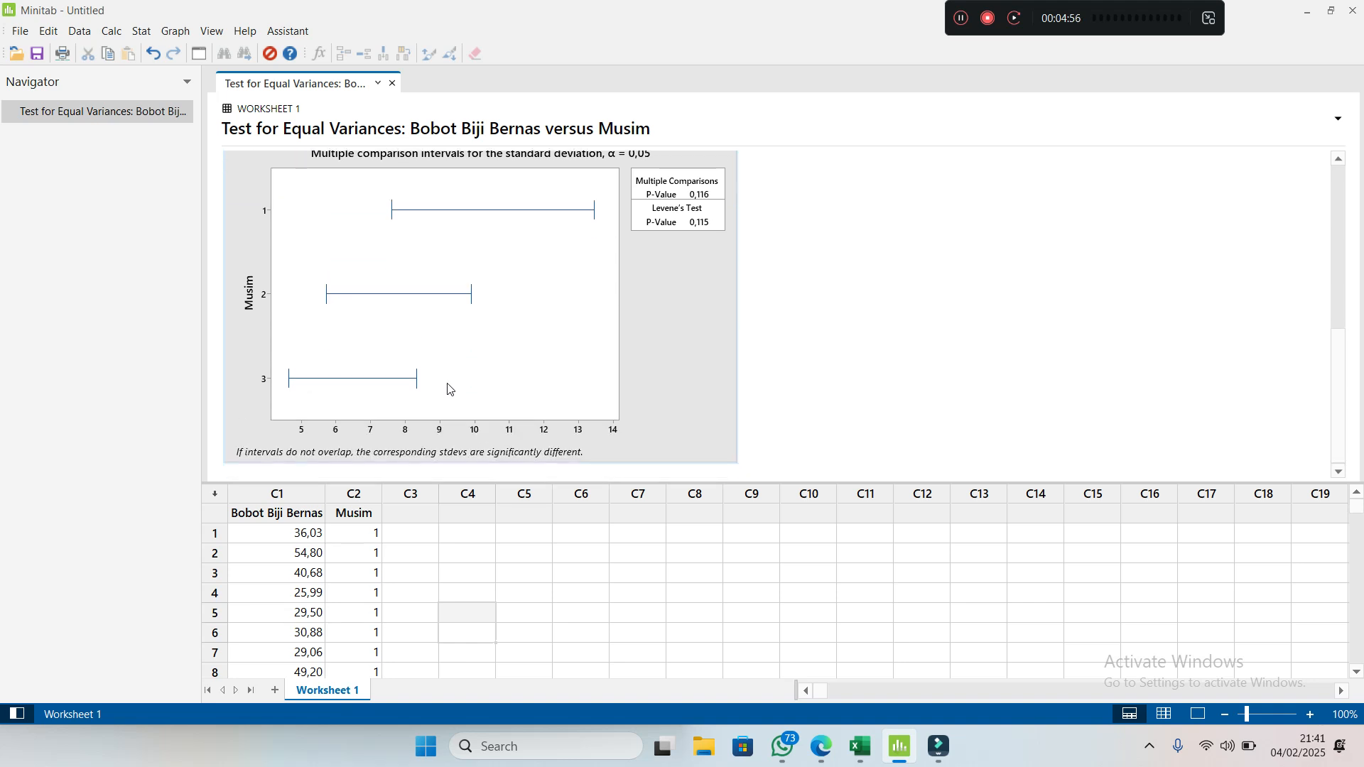
left_click(1311, 715)
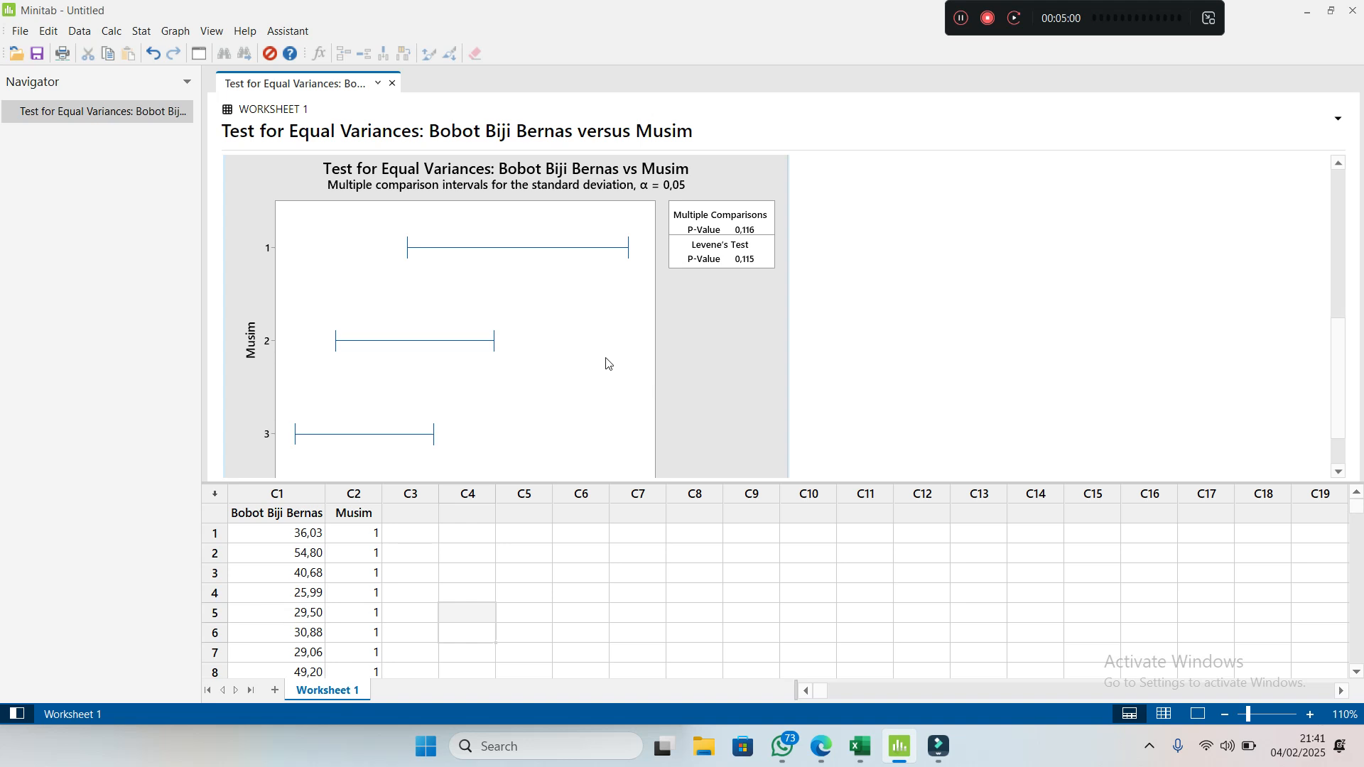
scroll(607, 364, "down", 2)
scroll(607, 364, "up", 3)
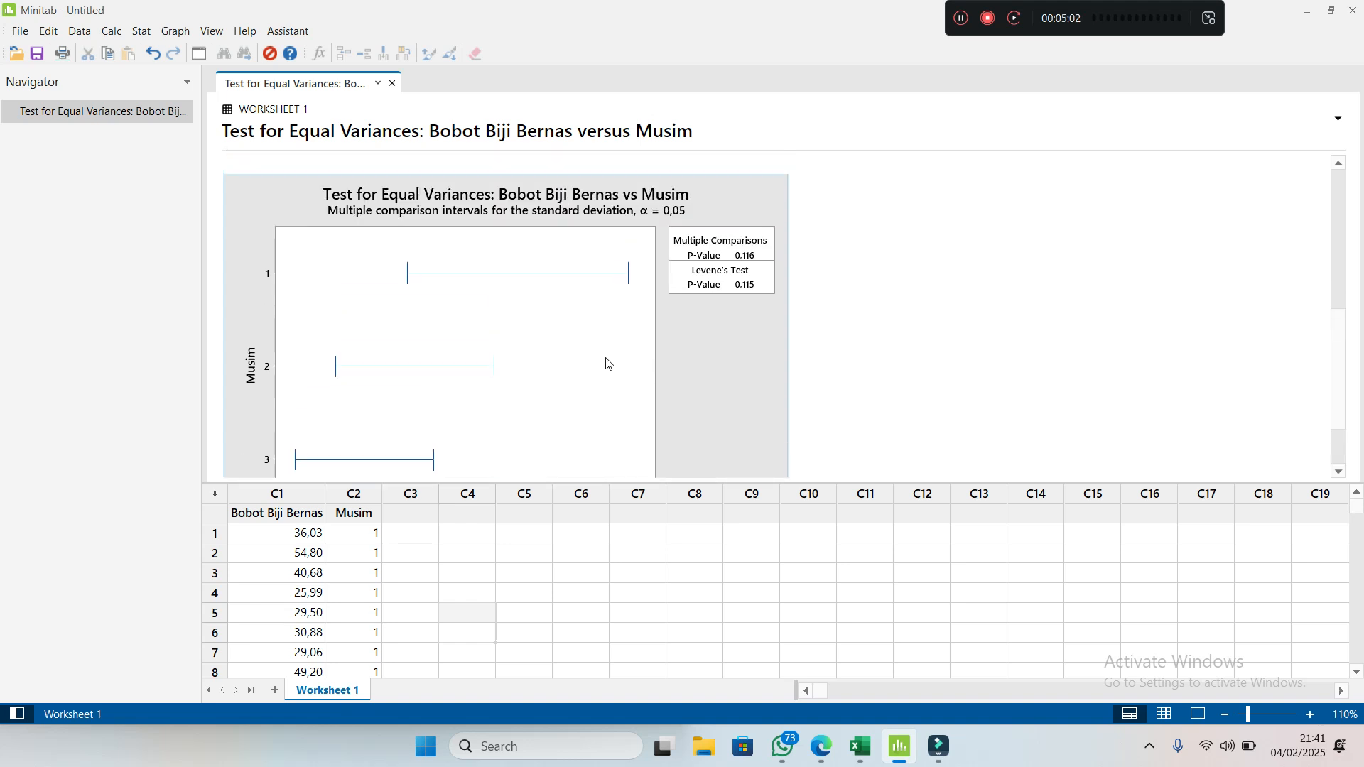
left_click(1341, 162)
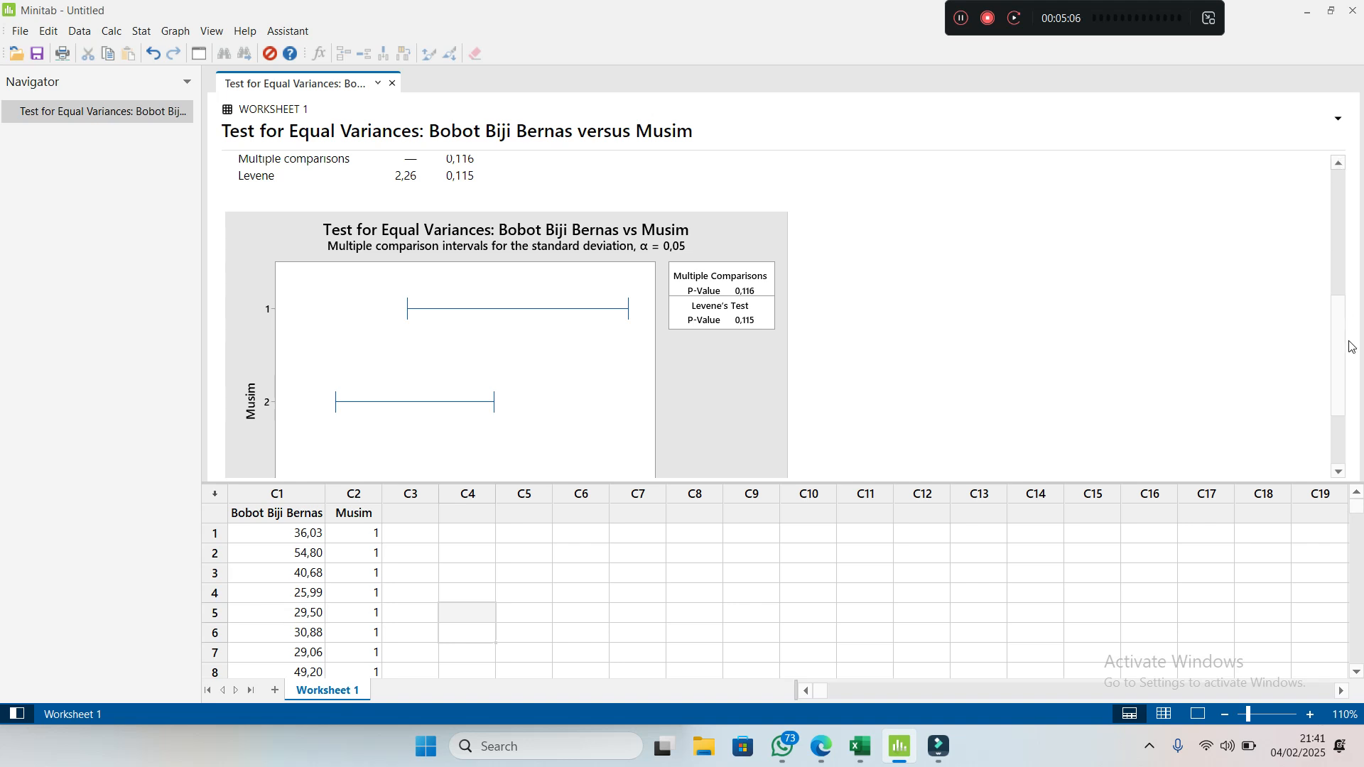
left_click(1339, 470)
left_click(1339, 470)
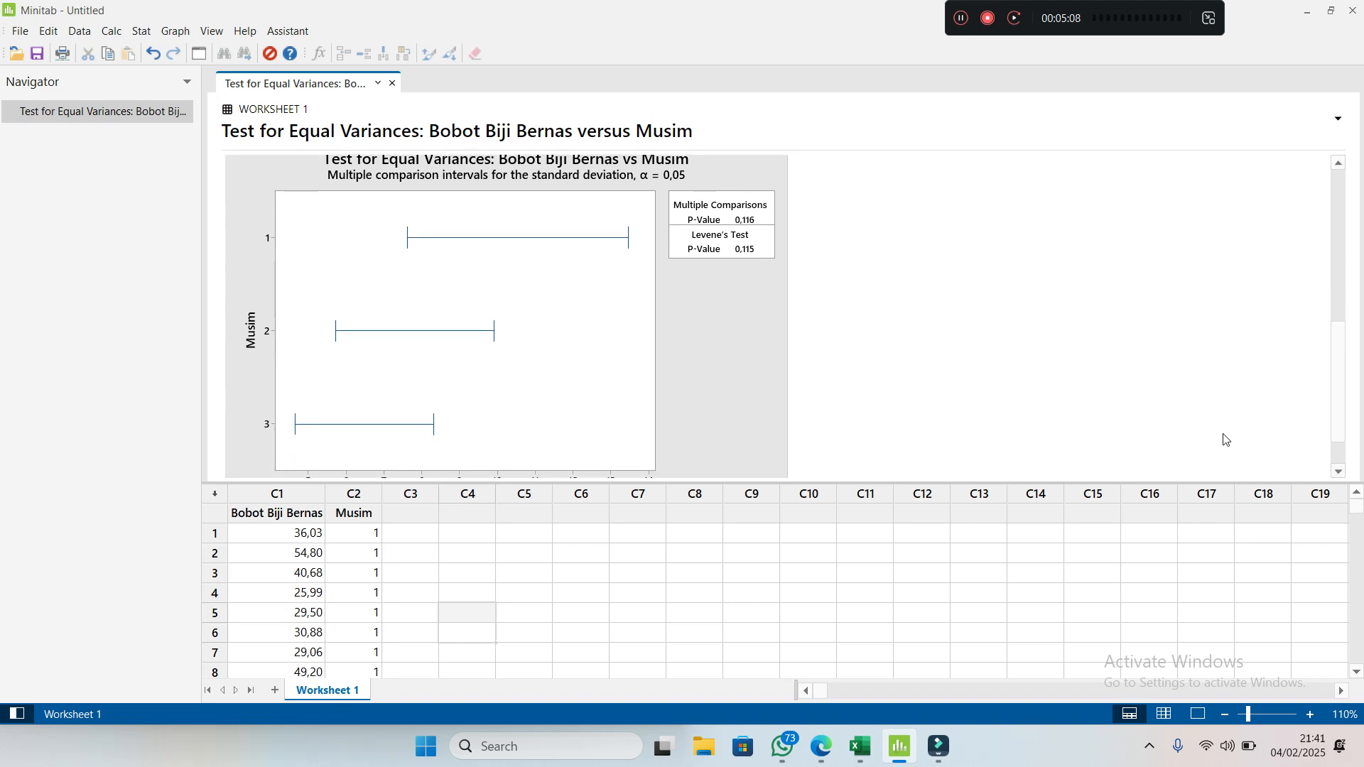
left_click(1339, 164)
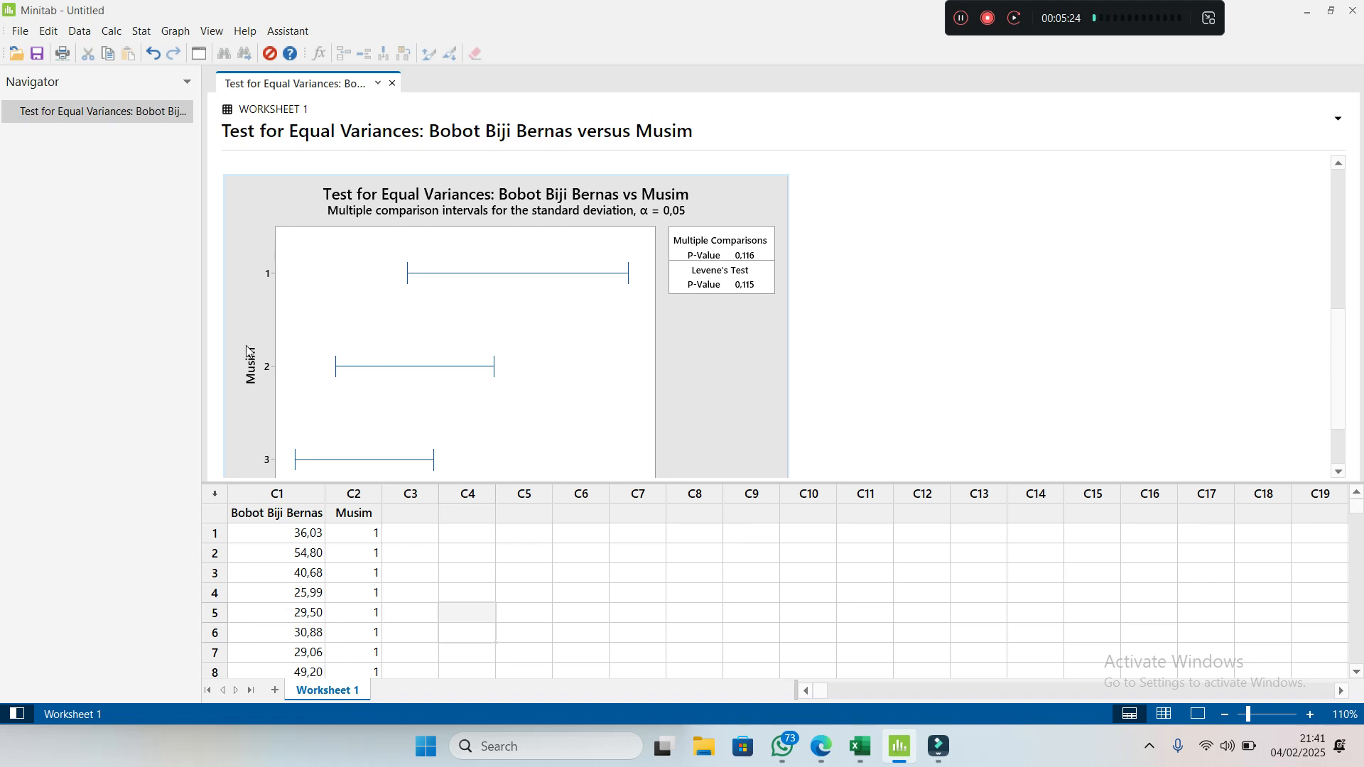
left_click(1340, 472)
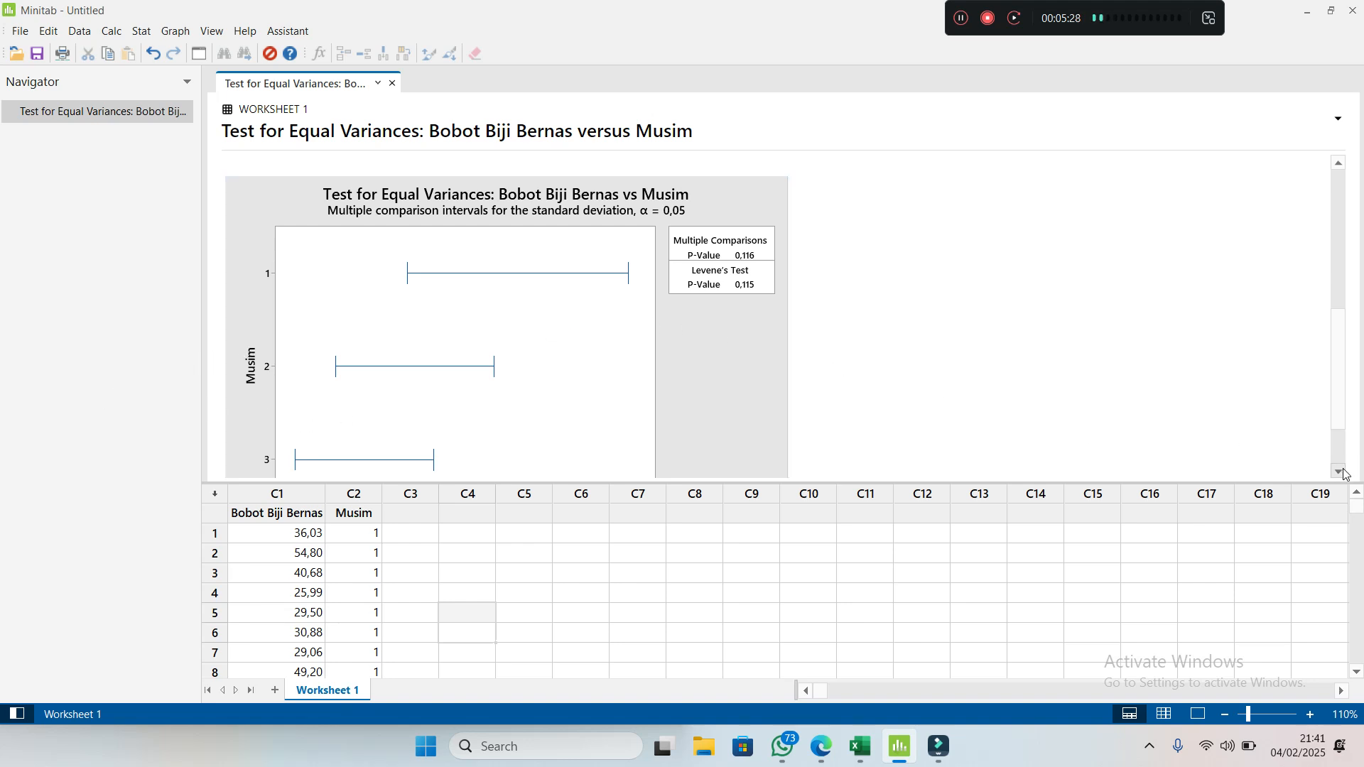
left_click(1341, 162)
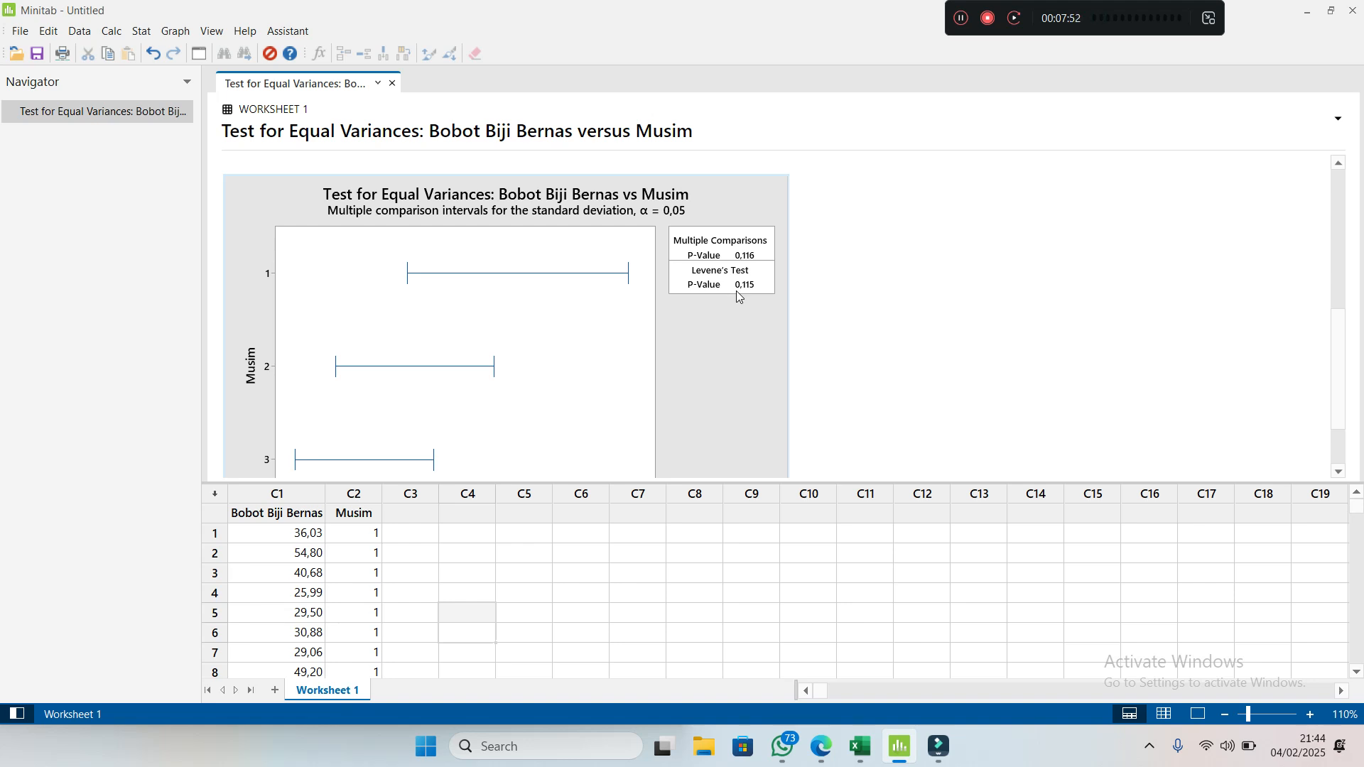
Step: Copy the equal variances graph from Minitab and paste it at cell P6 of the Biji Bernas sheet in a maximized Excel window
right_click(746, 201)
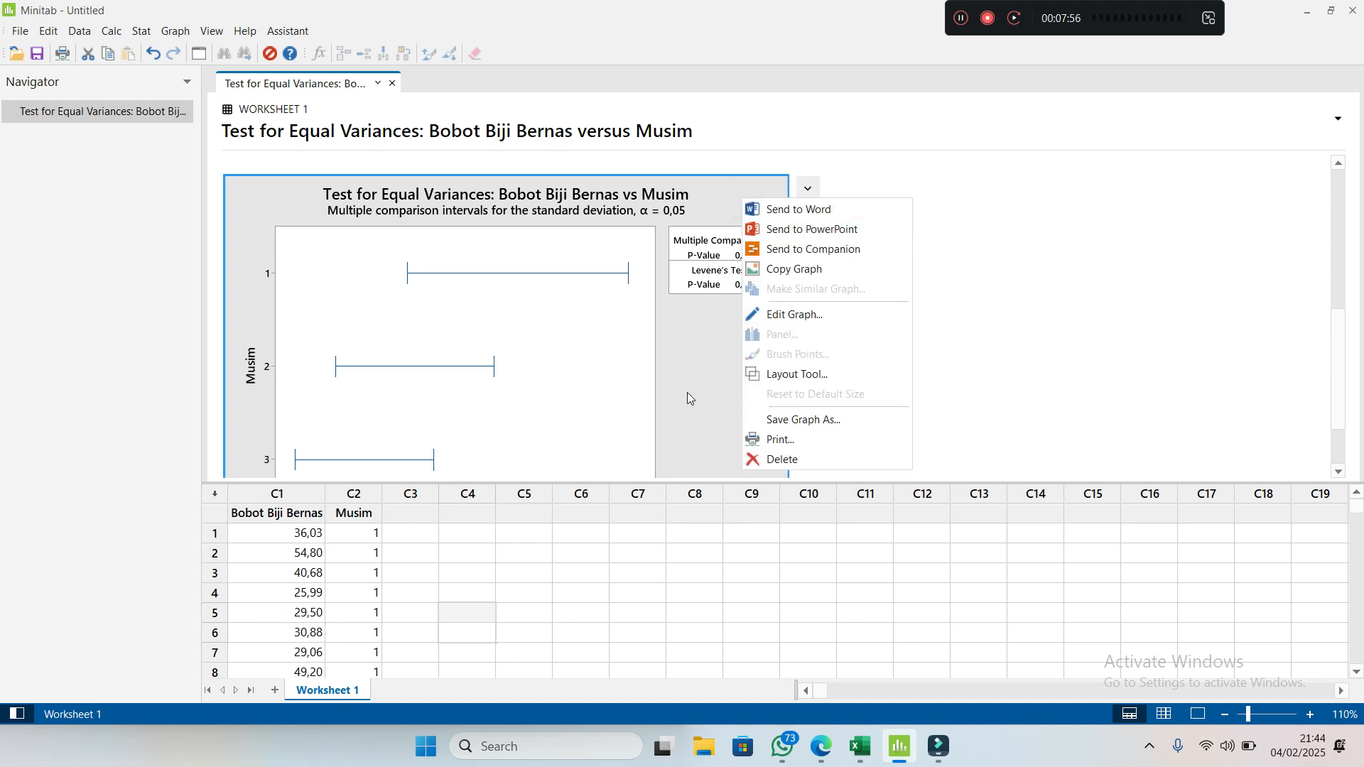
left_click(735, 196)
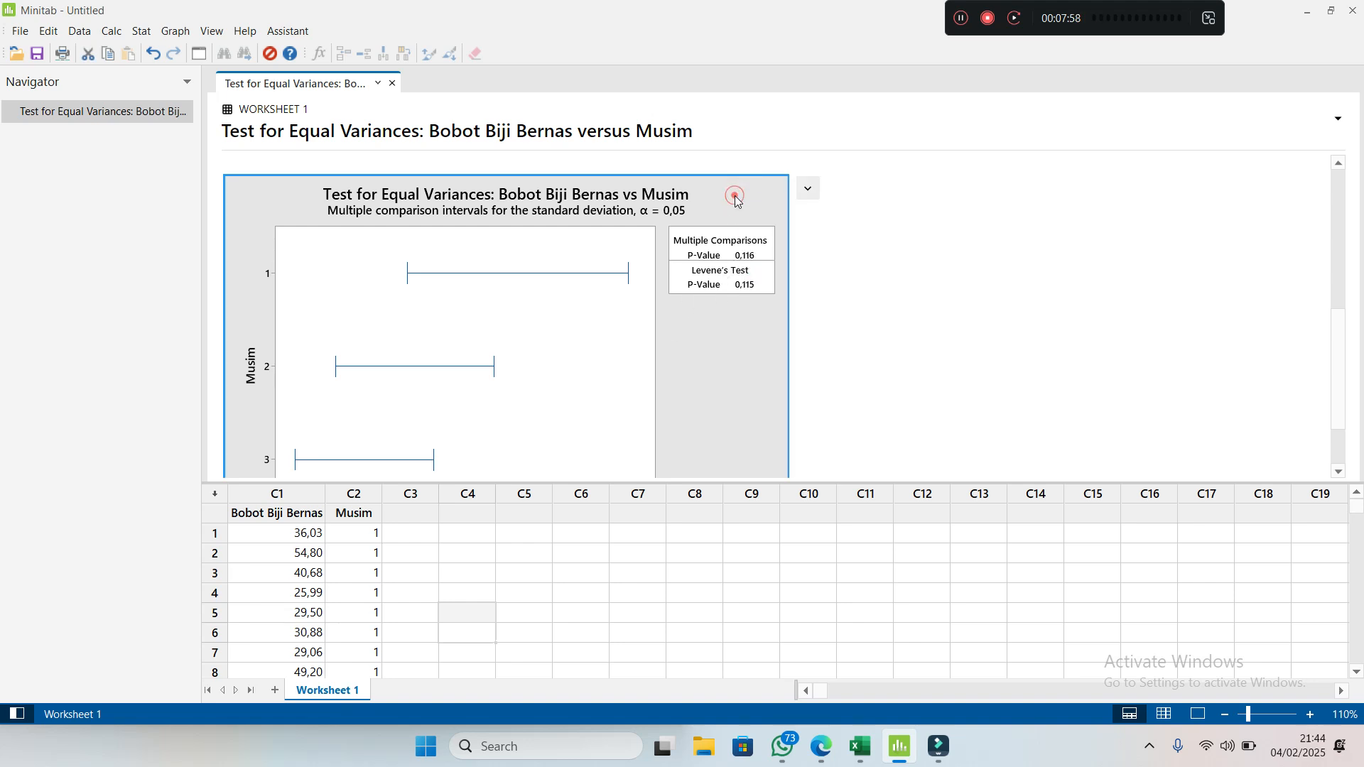
left_click(735, 196)
left_click(860, 746)
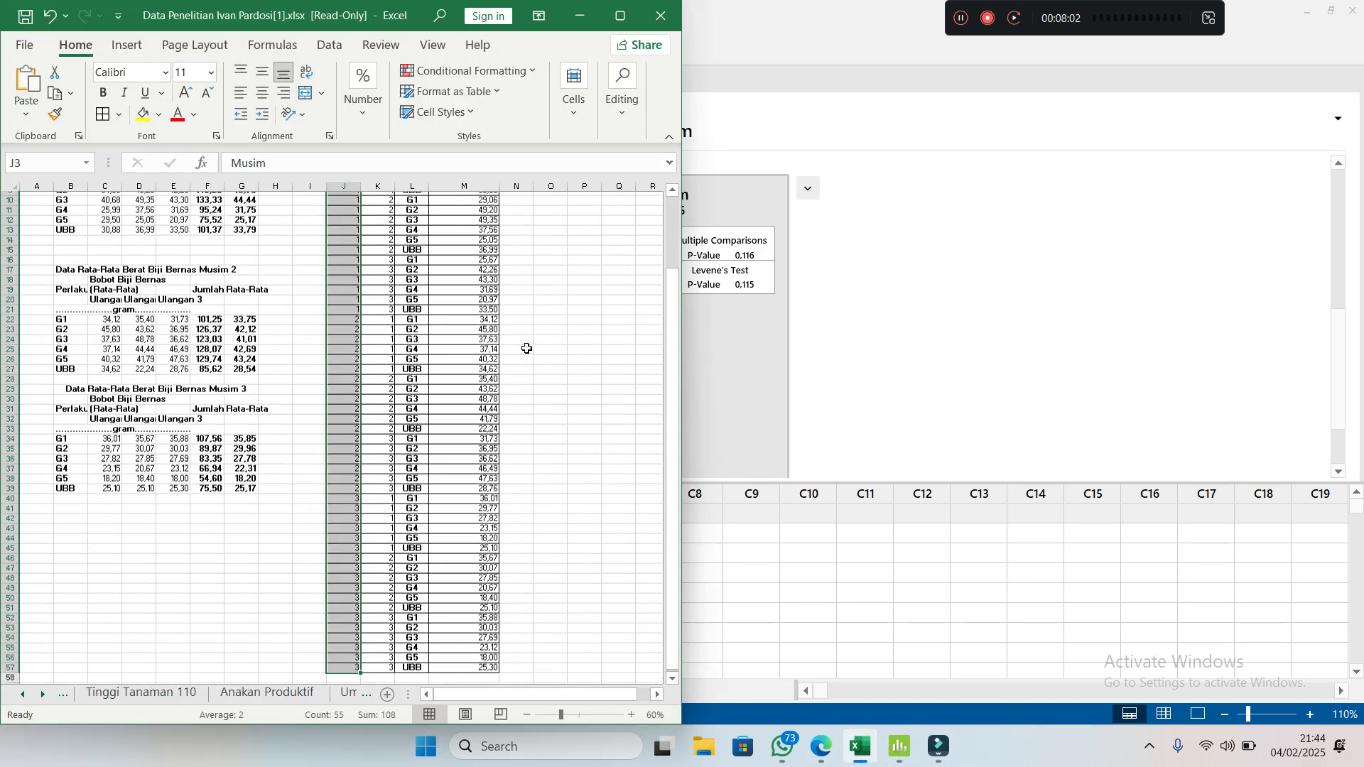
scroll(529, 345, "up", 3)
left_click(584, 250)
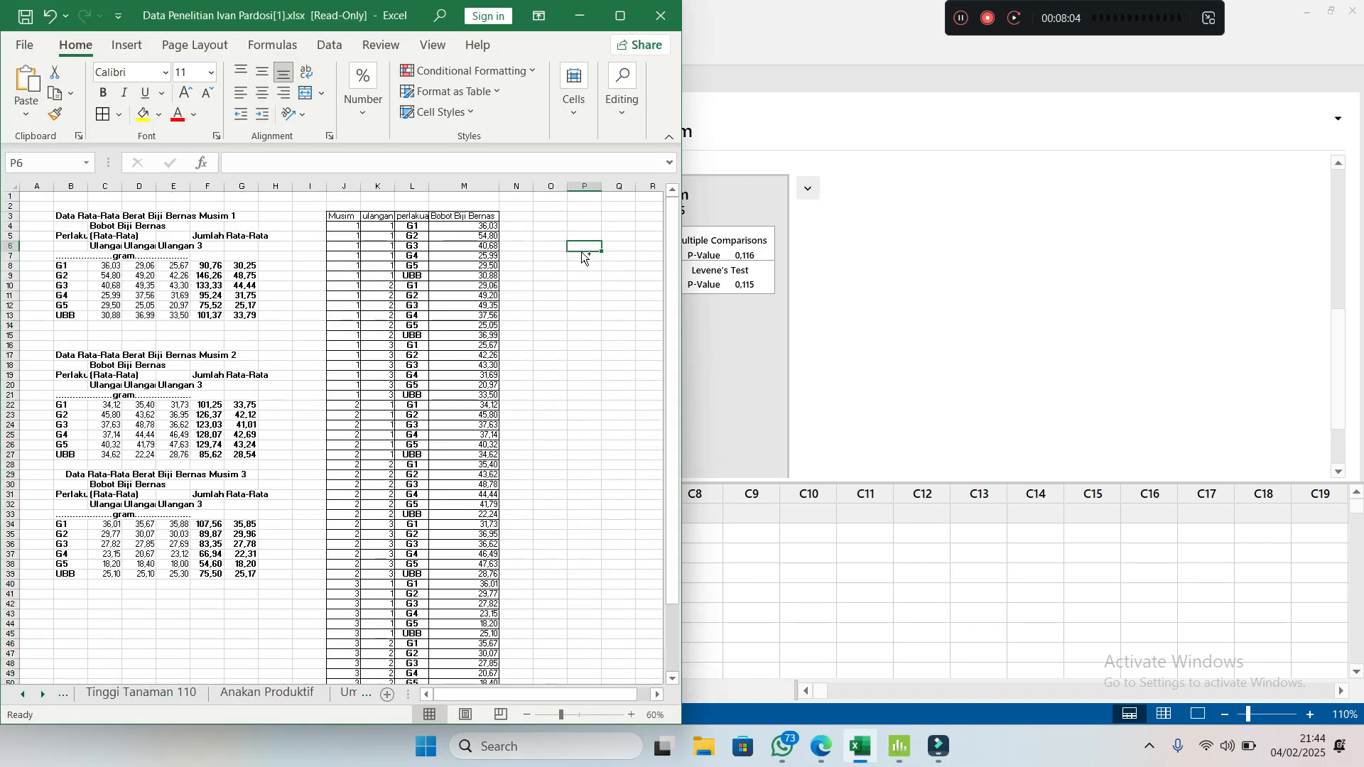
left_click(620, 16)
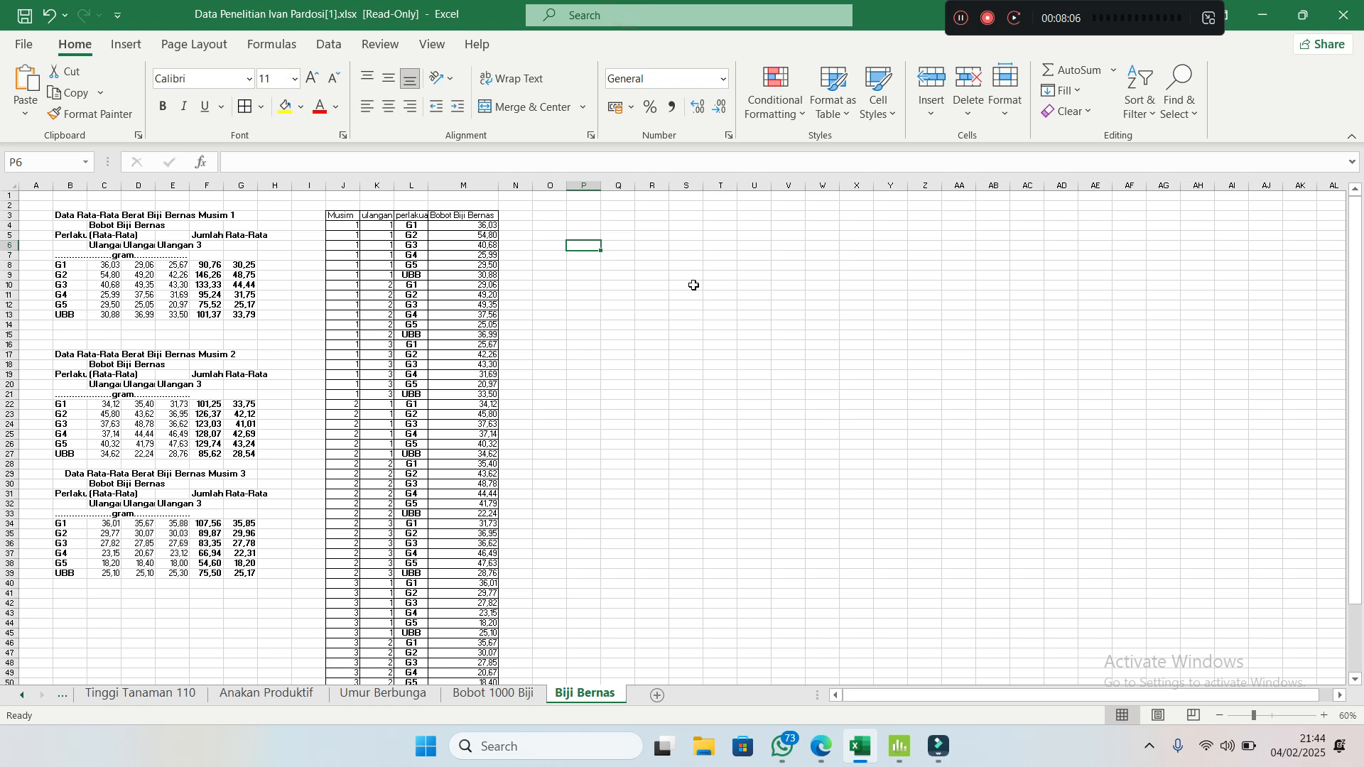
key("ctrl+v")
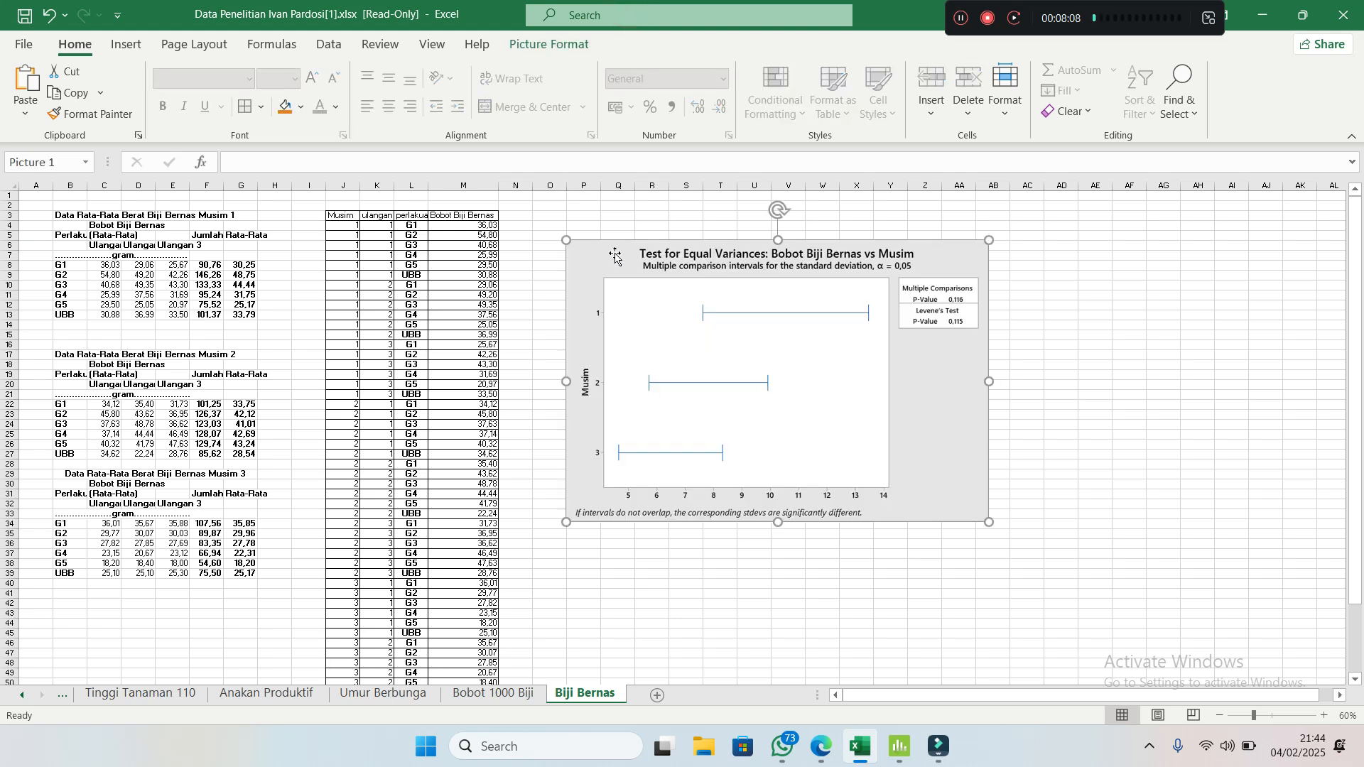
Step: Move the pasted graph beside the stacked data table, with its upper-left corner at about cell O8
left_click_drag(616, 257, 606, 280)
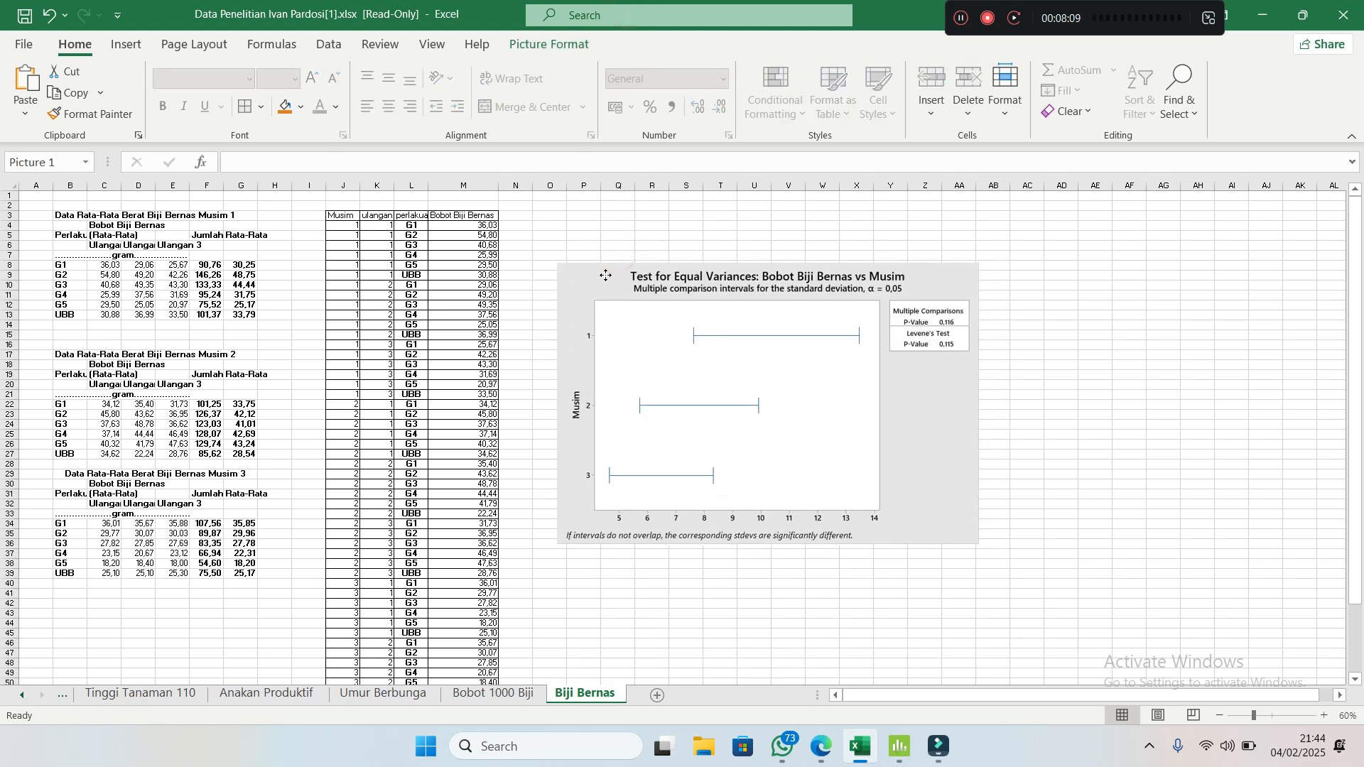
left_click(1125, 436)
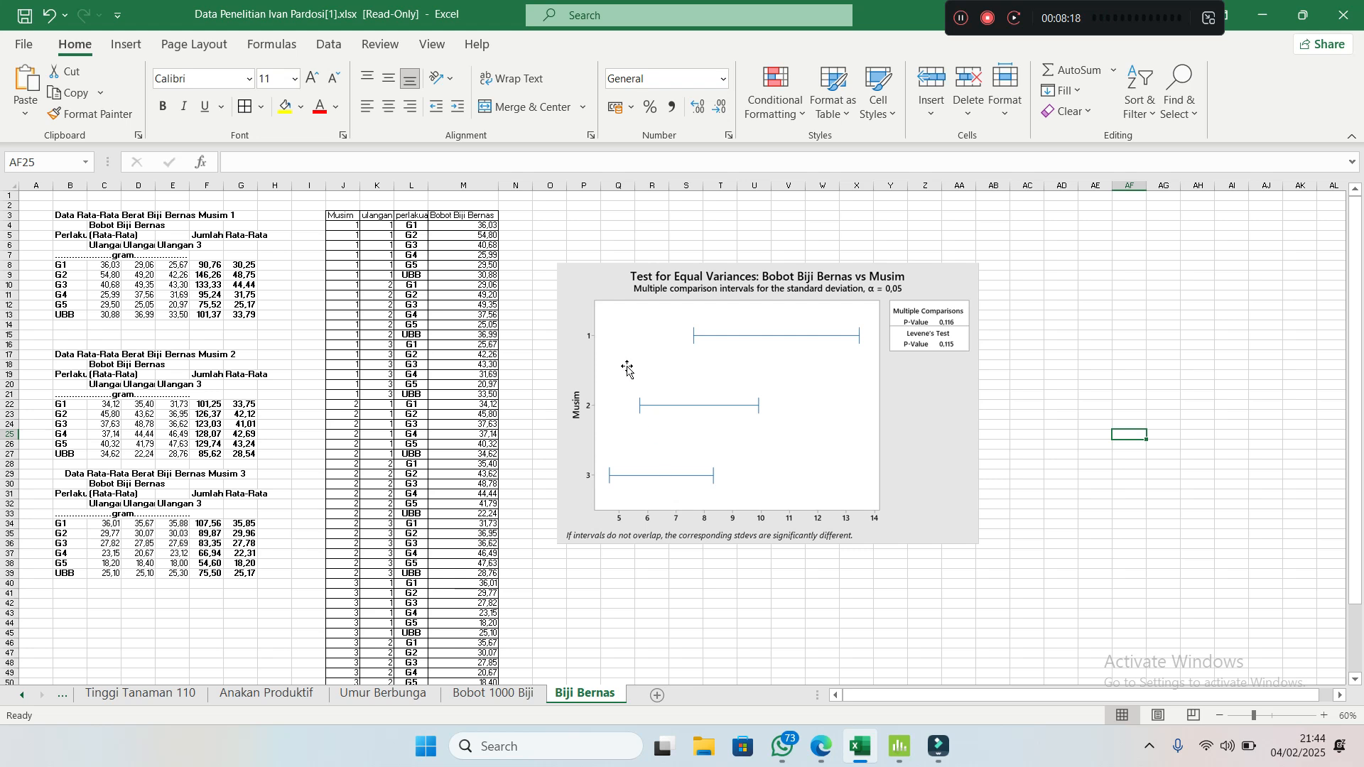
mouse_move(598, 292)
left_mouse_down()
mouse_move(592, 225)
mouse_move(609, 374)
mouse_move(570, 333)
mouse_move(576, 288)
left_mouse_up()
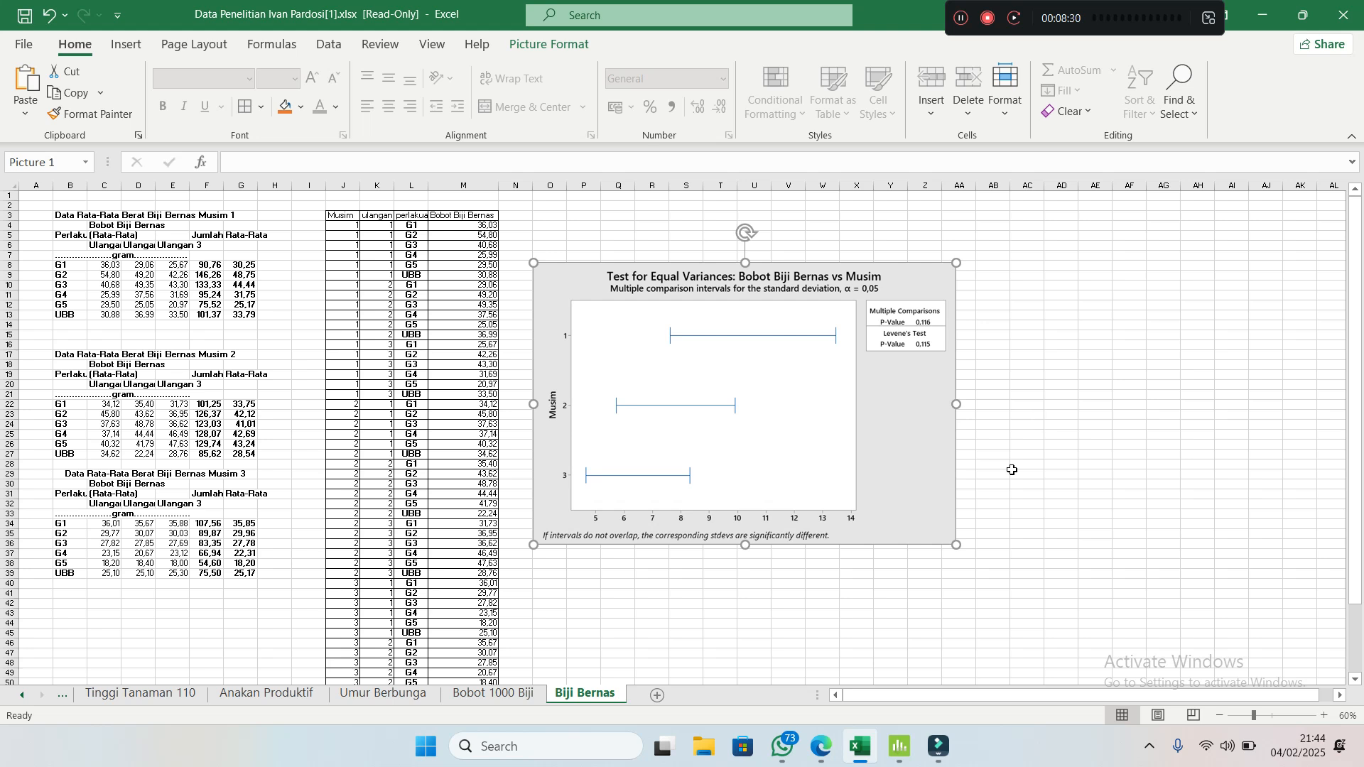
mouse_move(898, 763)
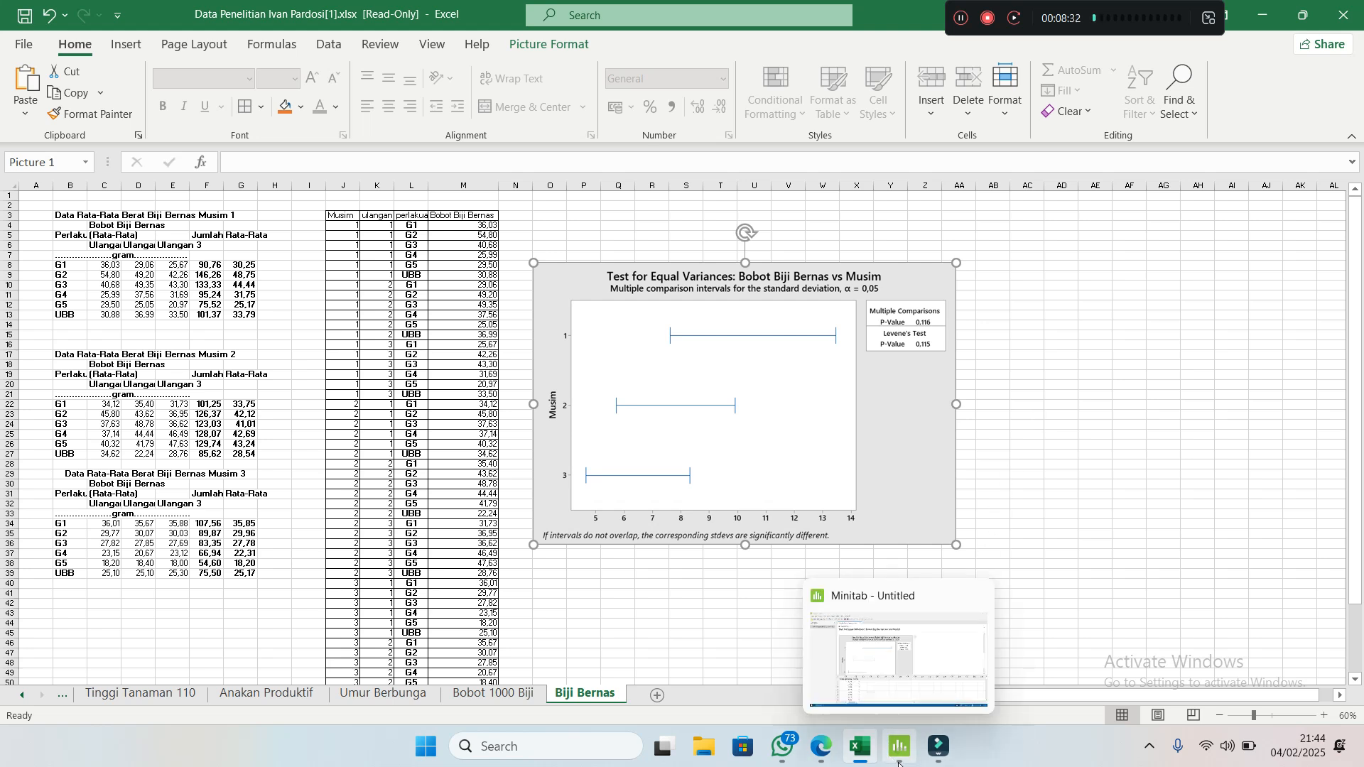